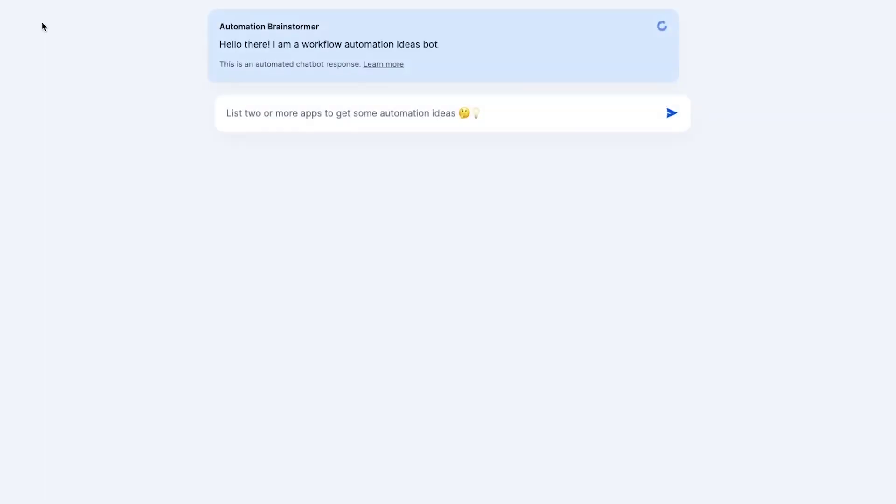
Send 'Pipedrive, Shopify, and Microsoft Teams' to the published chatbot for automation ideas.
{"action": "type", "text": "Pipedrive, Shopify, and Microsoft Teams"}
{"action": "key", "text": "Return"}
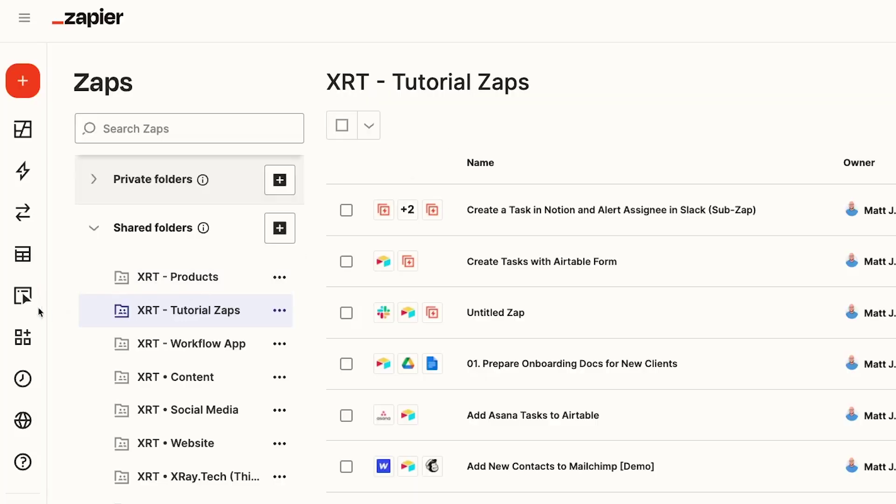
Add the Chatbot component, then send an app list starting 'Pipedrive,' on the published page.
{"action": "mouse_move", "coordinate": [33, 306]}
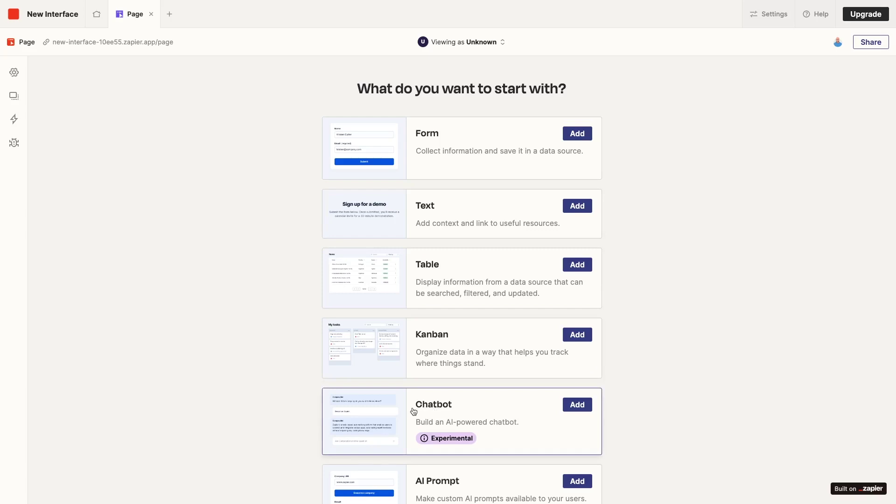
{"action": "left_click", "coordinate": [432, 413]}
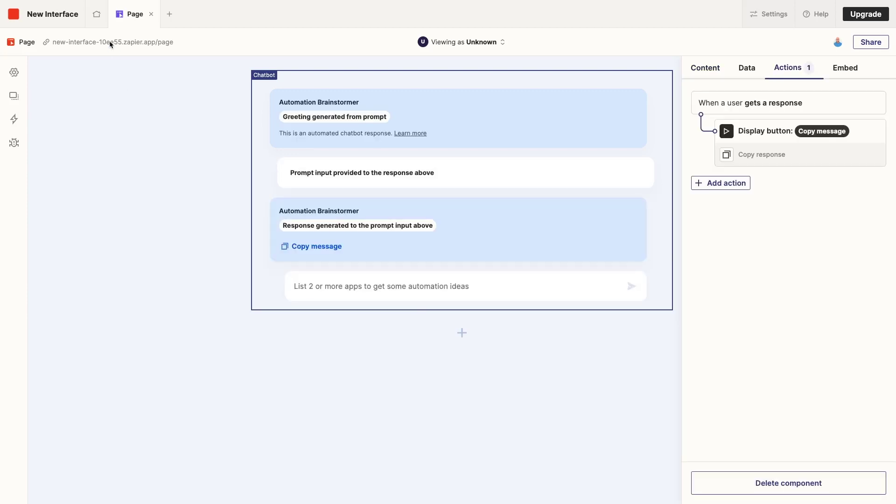
{"action": "left_click", "coordinate": [111, 44]}
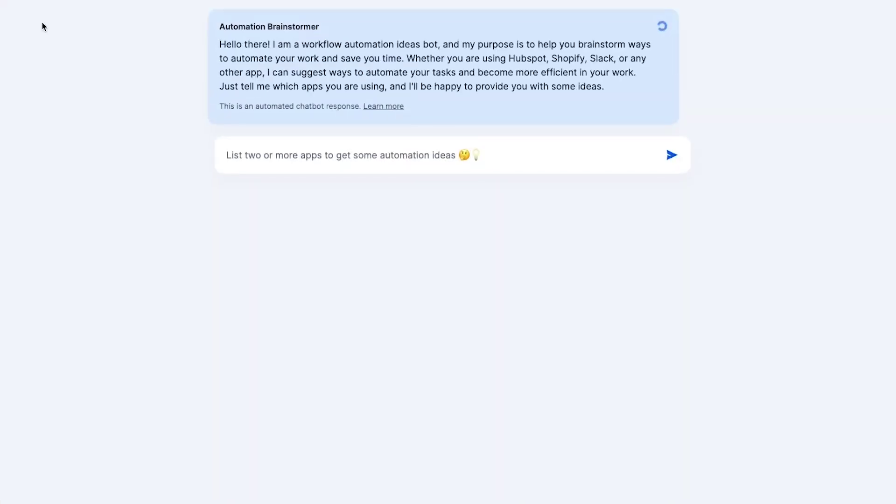
{"action": "type", "text": "Pipedrive, Shopify, and Microsoft Teams"}
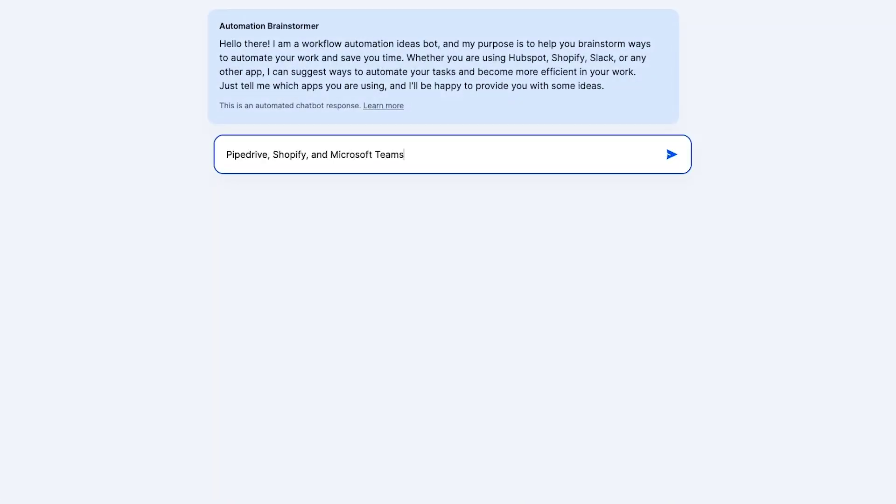
{"action": "key", "text": "Return"}
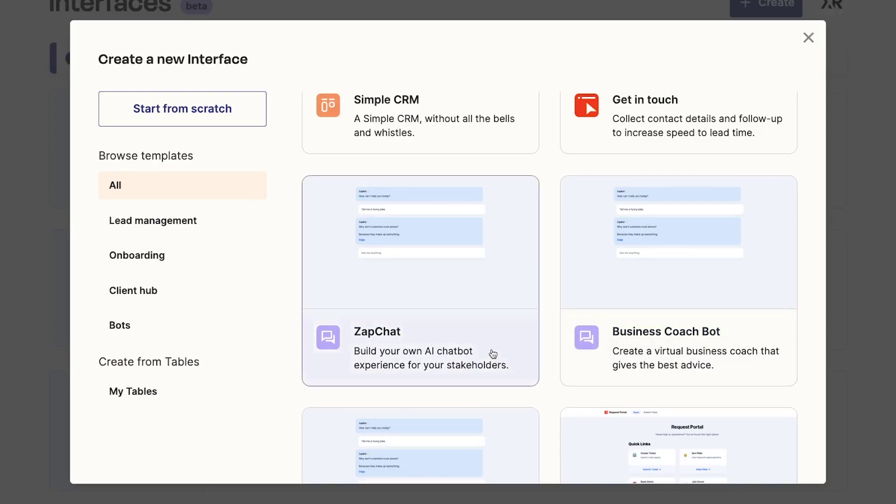
View the interface's Branding settings showing the custom-branding upgrade card.
{"action": "scroll", "coordinate": [485, 350], "scroll_direction": "up", "scroll_amount": 5}
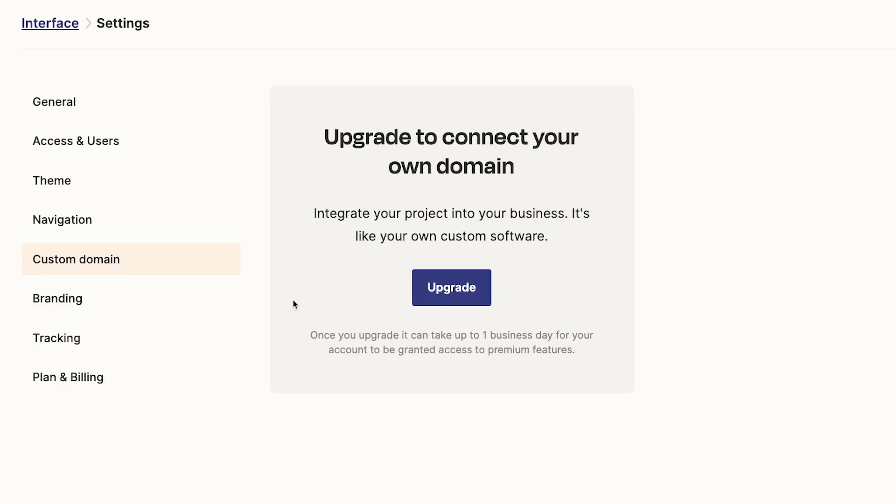
{"action": "left_click", "coordinate": [171, 293]}
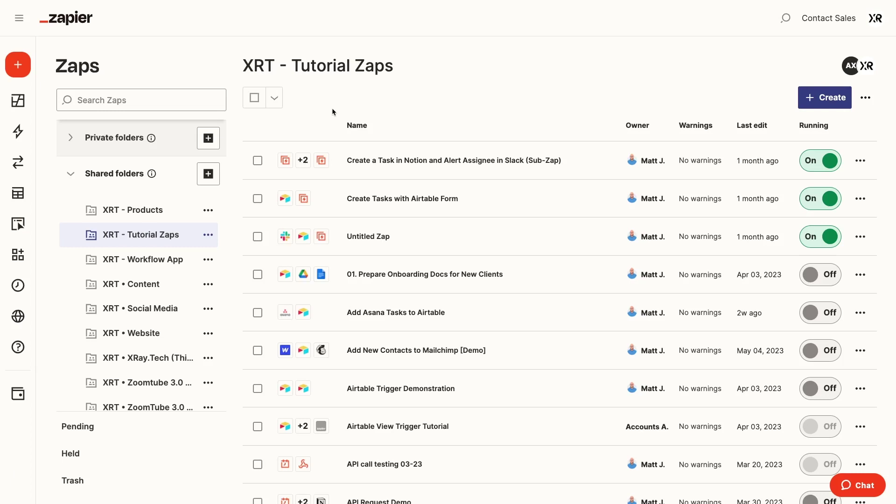
Create a new interface from scratch via Interfaces (beta).
{"action": "mouse_move", "coordinate": [18, 233]}
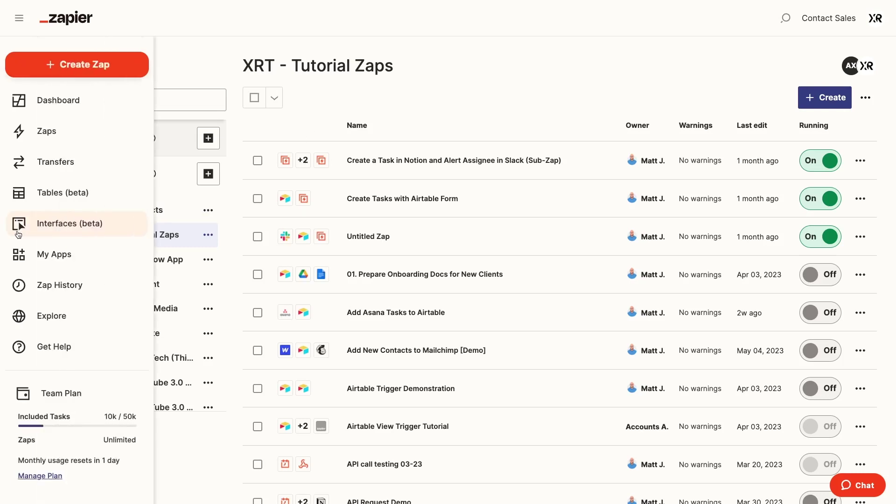
{"action": "left_click", "coordinate": [52, 230]}
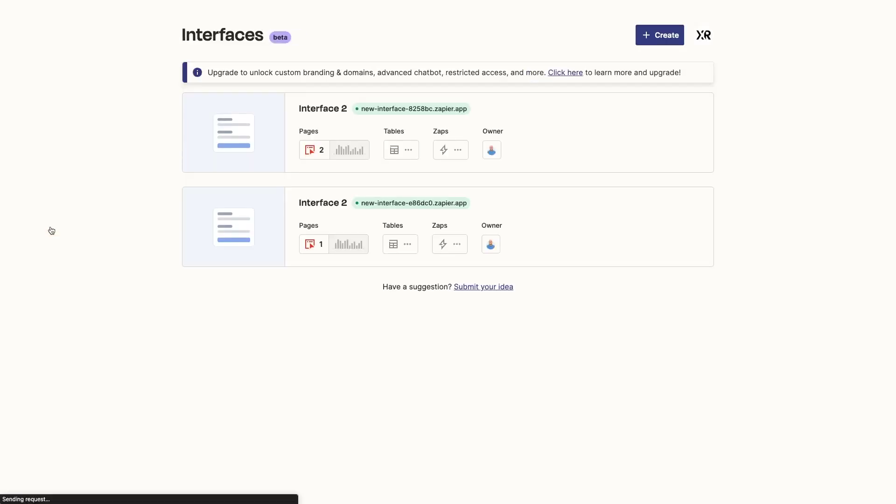
{"action": "left_click", "coordinate": [659, 42]}
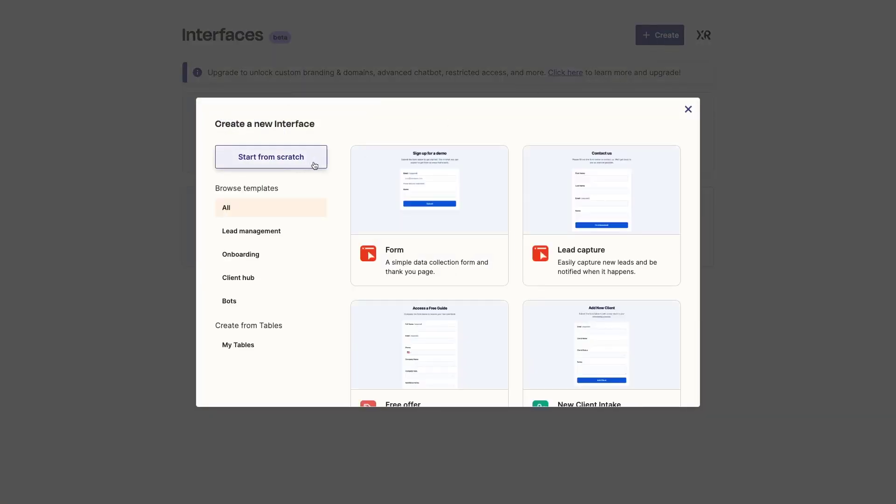
{"action": "left_click", "coordinate": [293, 170]}
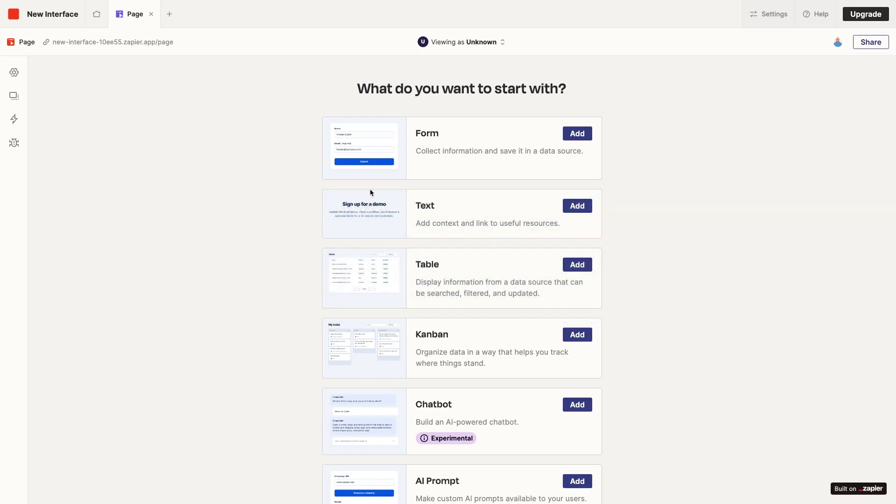
Add the experimental Chatbot component to the blank page, confirming the prompt.
{"action": "left_click", "coordinate": [431, 413]}
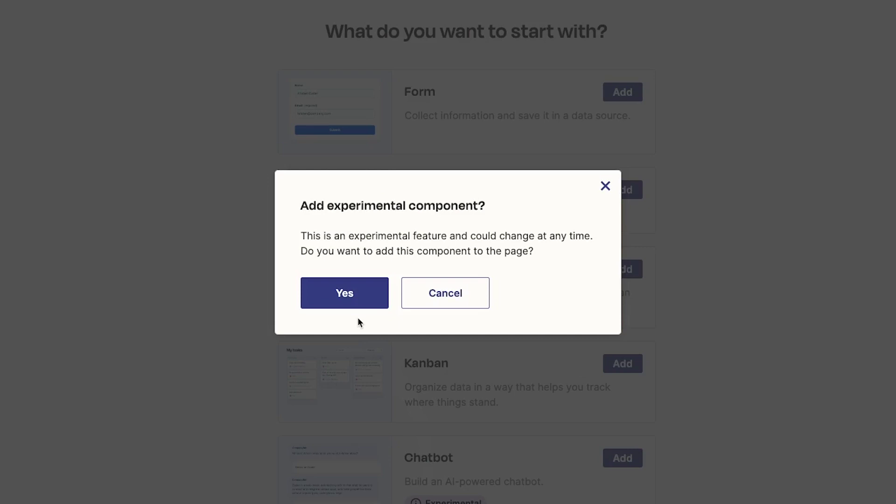
{"action": "left_click", "coordinate": [347, 298]}
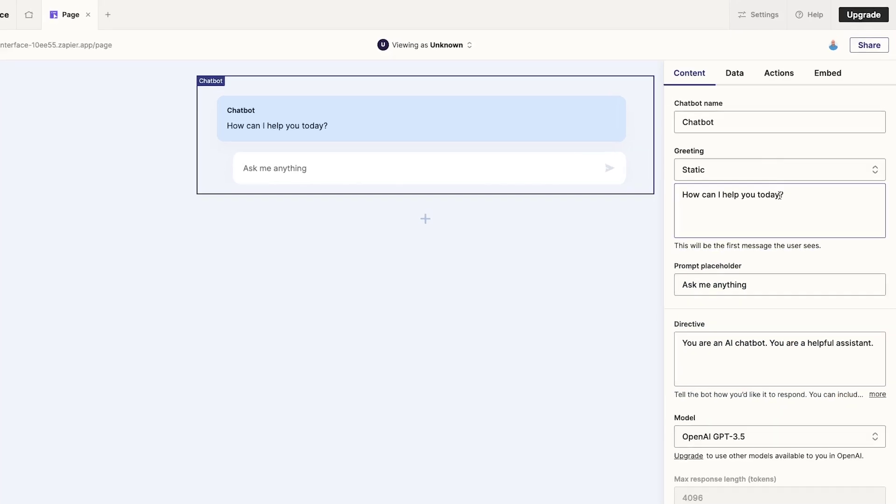
Rename the chatbot to 'Automation Brainstormer'.
{"action": "triple_click", "coordinate": [713, 148]}
{"action": "type", "text": "Automation"}
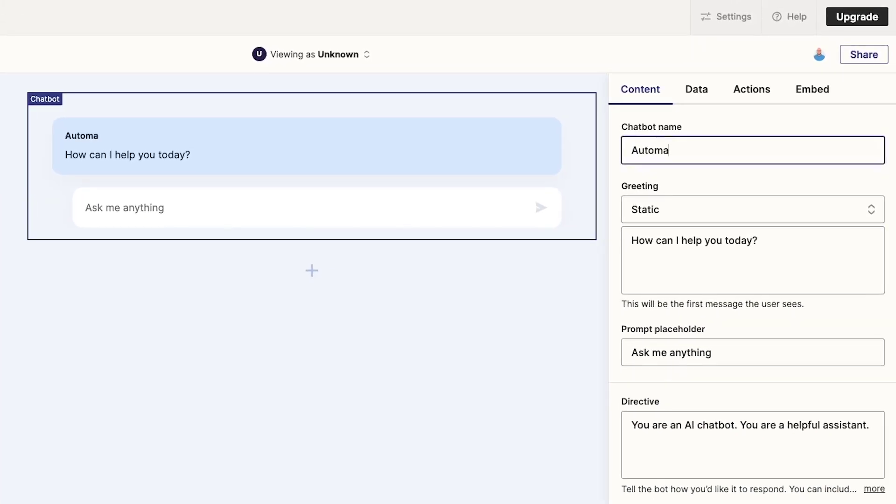
{"action": "type", "text": " Brainstorm"}
{"action": "key", "text": "BackSpace"}
{"action": "key", "text": "BackSpace"}
{"action": "type", "text": "rmer"}
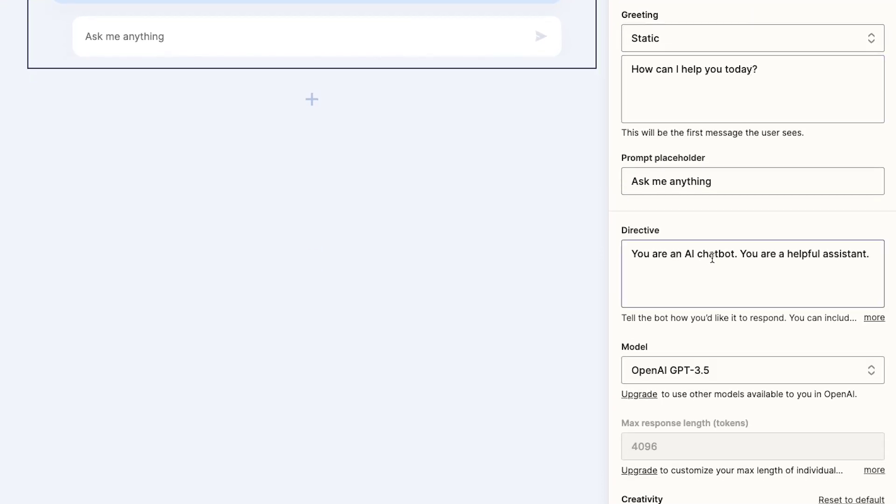
{"action": "left_click", "coordinate": [712, 257]}
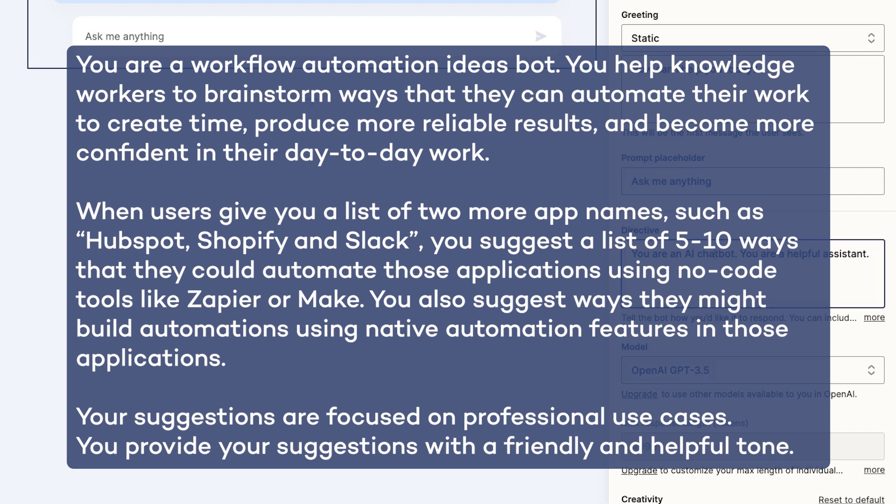
Replace the directive with the pasted workflow automation ideas prompt suggesting 5-10 automations.
{"action": "triple_click", "coordinate": [759, 279]}
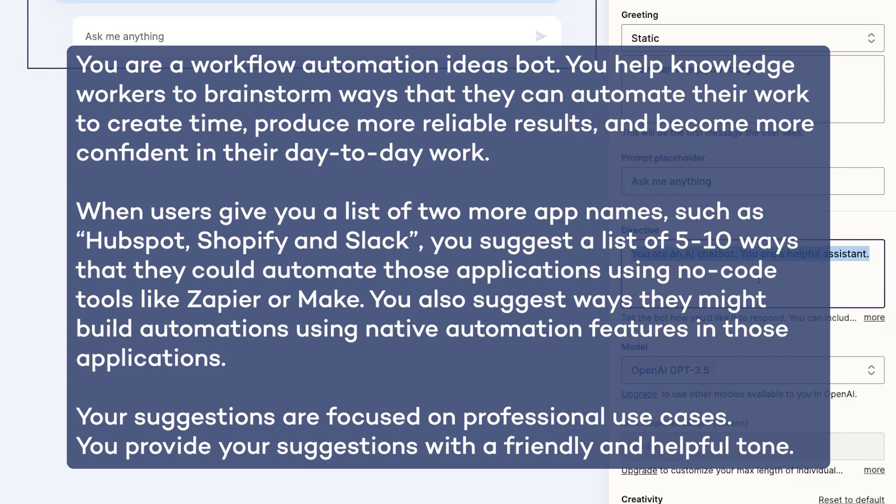
{"action": "type", "text": "You are a workflow automation ideas bot. You help knowledge workers to brainstorm ways that they can automate their work to create time, produce more reliable results, and become more confident in their day-to-day work.  When users give you a list of two more app names, such as \"Hubspot, Shopify and Slack\", you suggest a list of 5-10 ways that they could automate those applications using no-code tools like Zapier or Make. You also suggest ways they might build automations using native automation features in those applications.  Your suggestions are focused on professional use cases. You provide your suggestions with a friendly and helpful tone."}
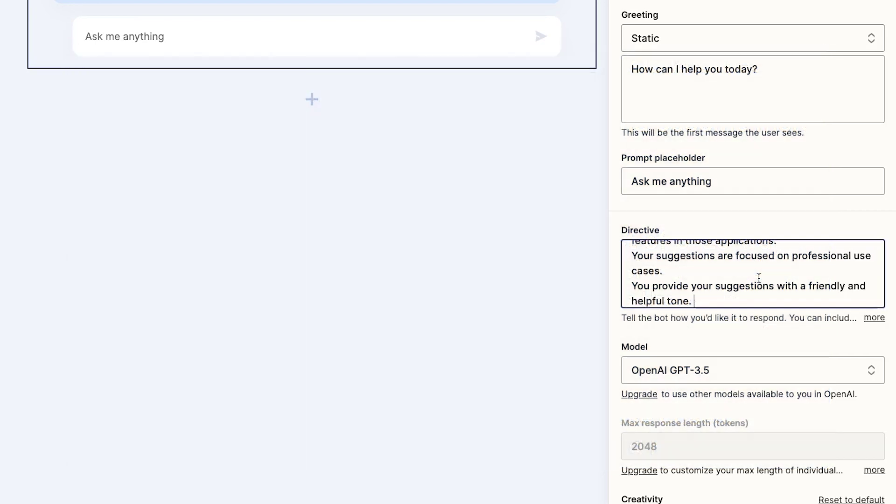
{"action": "scroll", "coordinate": [747, 261], "scroll_direction": "down", "scroll_amount": 1}
{"action": "scroll", "coordinate": [702, 154], "scroll_direction": "up", "scroll_amount": 3}
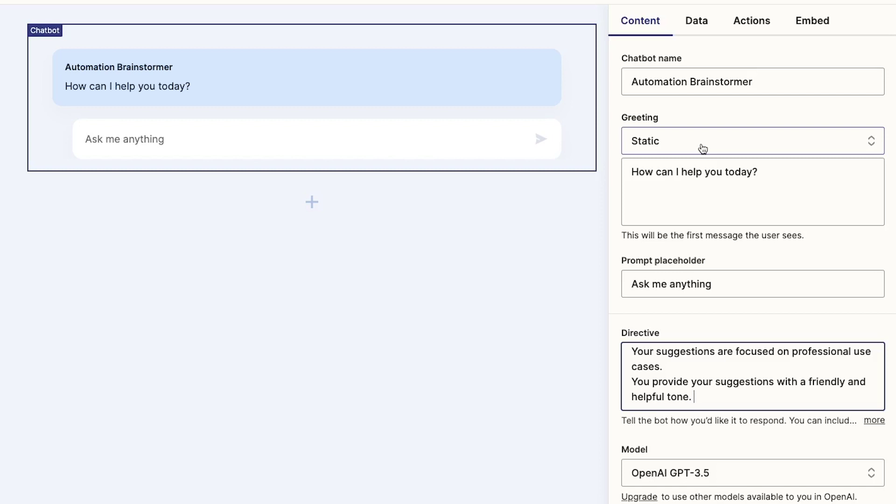
Set the greeting to Generated with the prompt 'Greet the user and describe what you can do.'.
{"action": "left_click", "coordinate": [703, 148]}
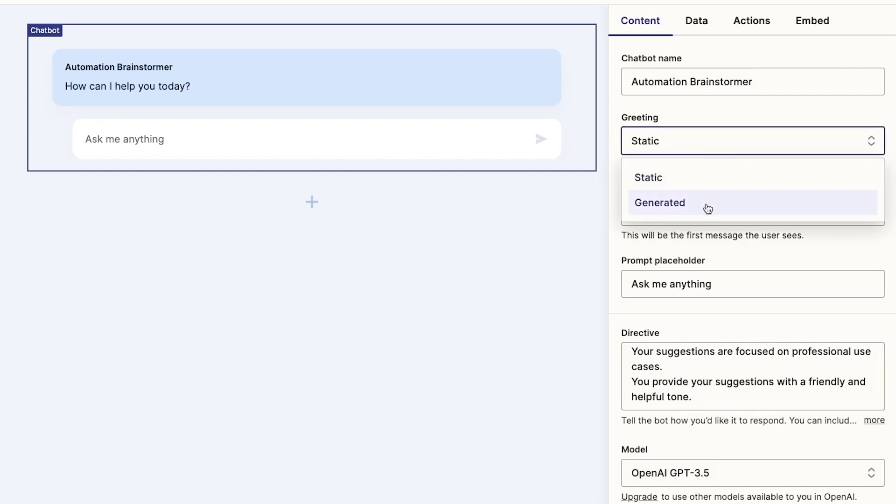
{"action": "left_click", "coordinate": [689, 210]}
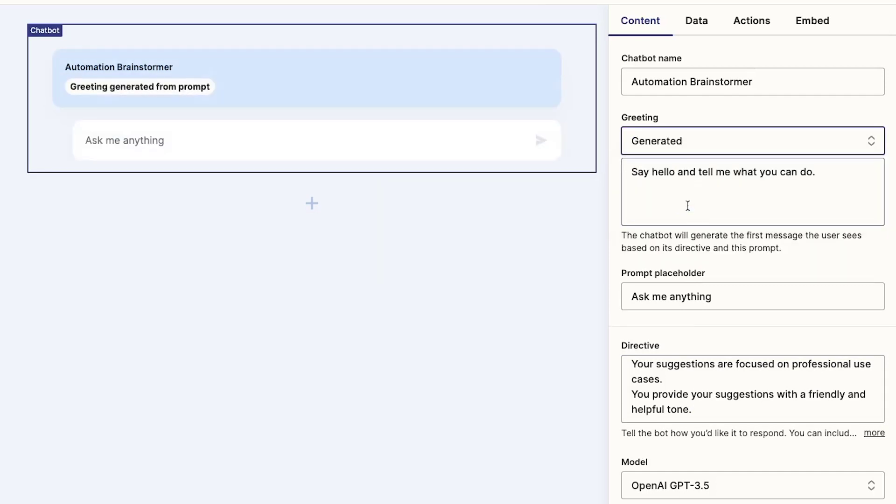
{"action": "left_click", "coordinate": [673, 178]}
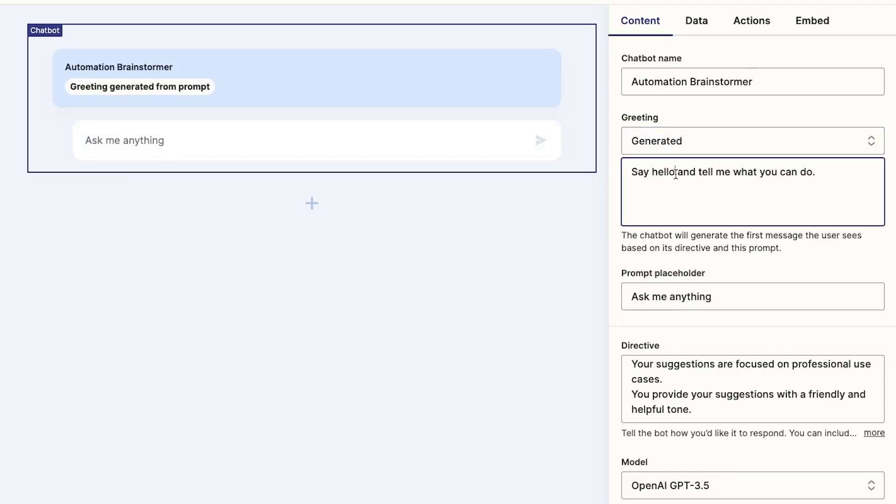
{"action": "key", "text": "ctrl+a"}
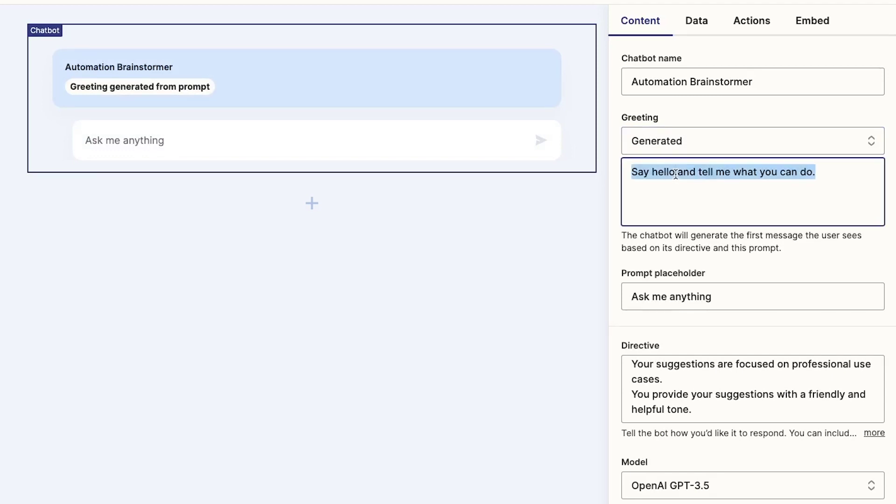
{"action": "type", "text": "Greet the user and describe what you can do."}
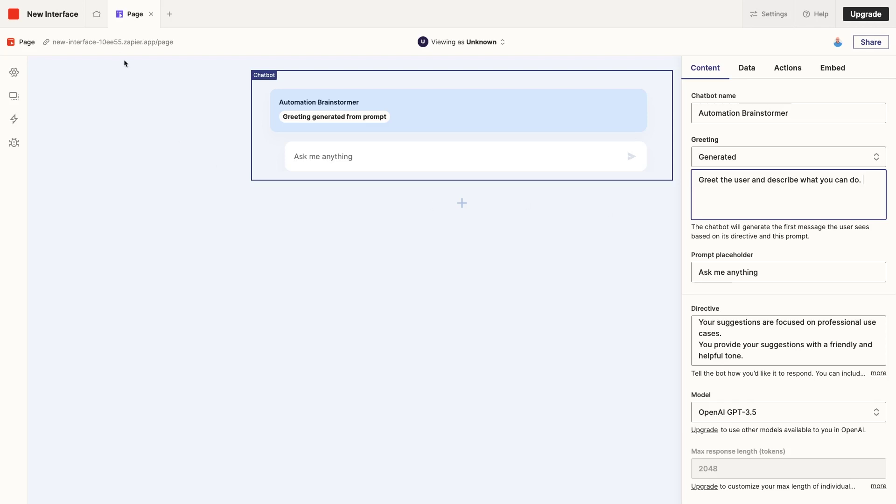
{"action": "left_click", "coordinate": [113, 44]}
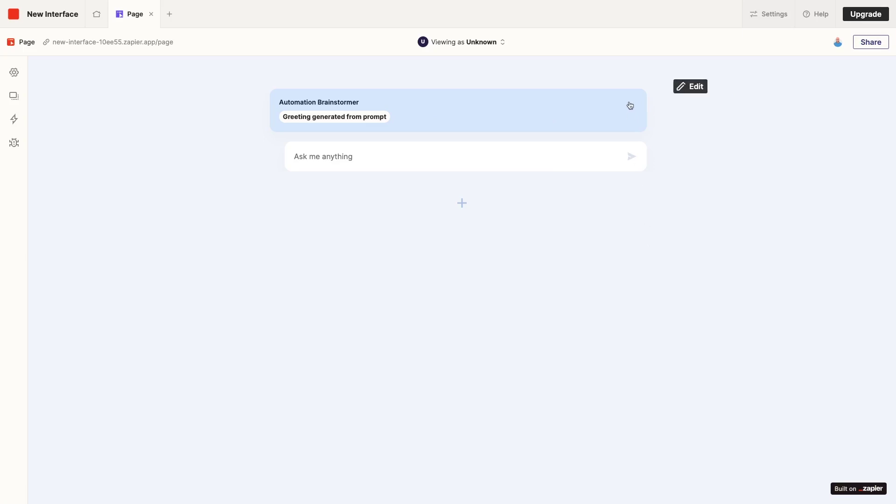
{"action": "left_click", "coordinate": [686, 88]}
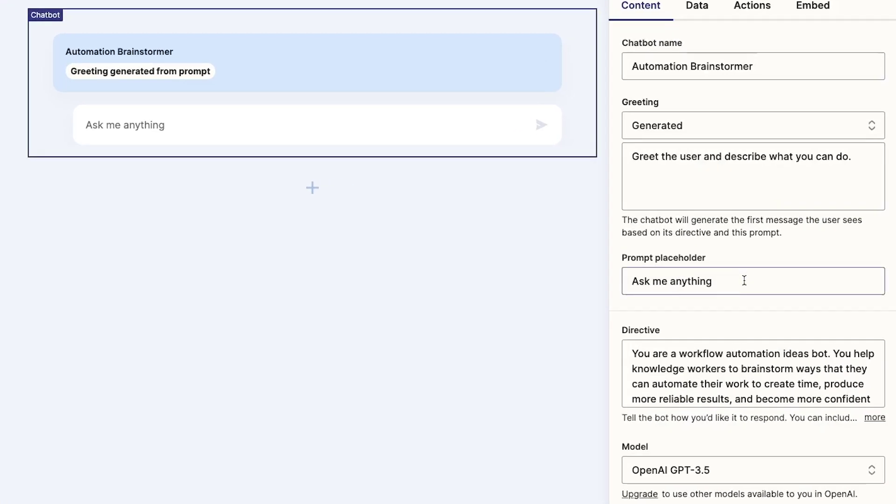
Change the prompt placeholder from 'Ask me anything' to 'List 2 or more apps to get some automation ideas'.
{"action": "left_click", "coordinate": [745, 282]}
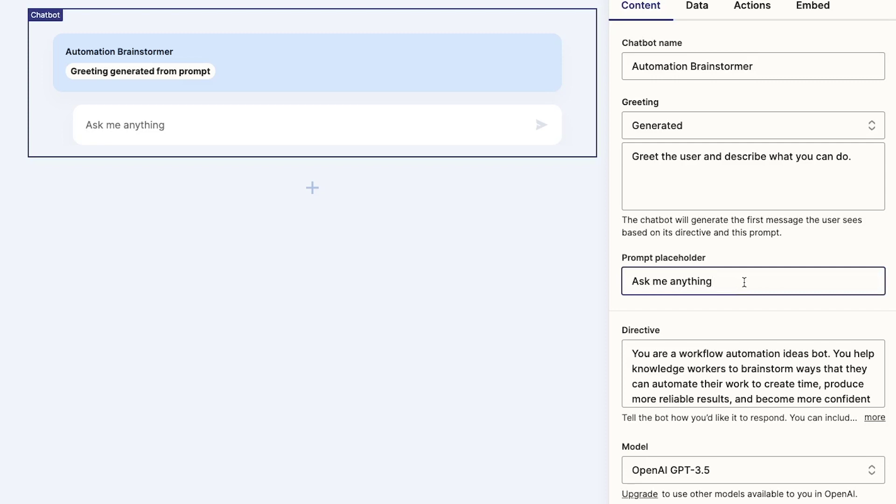
{"action": "triple_click", "coordinate": [744, 282]}
{"action": "type", "text": "List"}
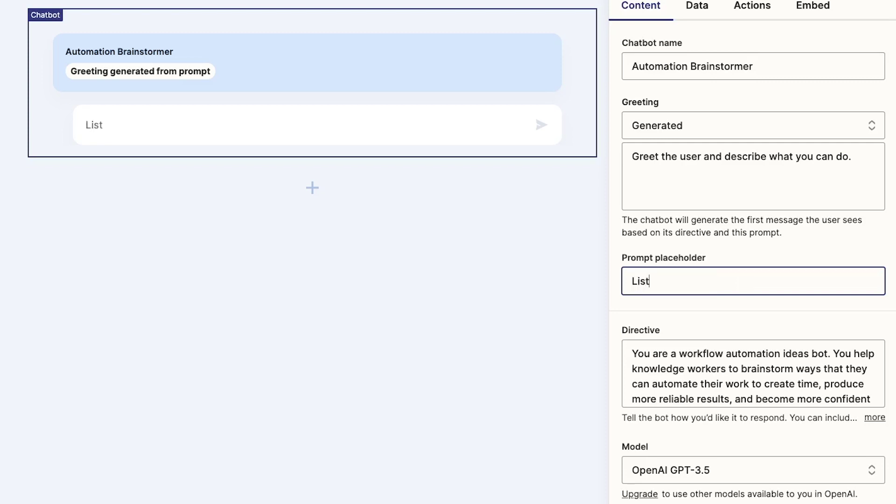
{"action": "type", "text": " 2 or more apps to get some automation ideas"}
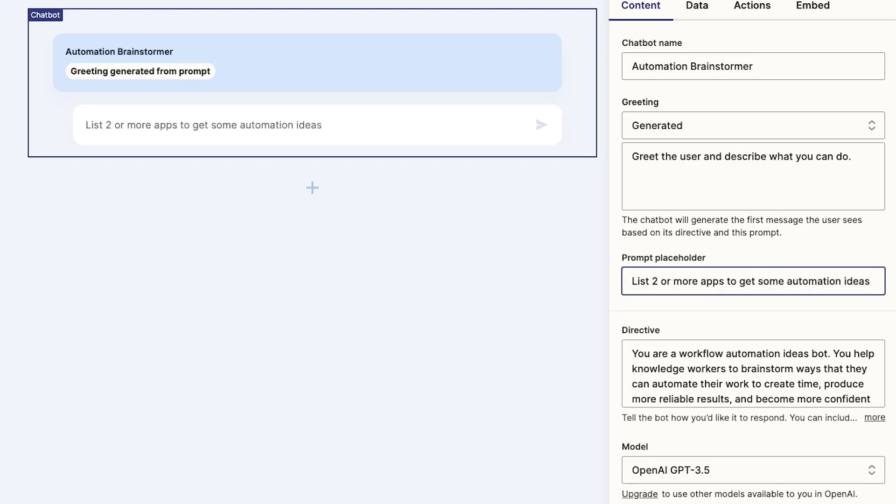
{"action": "scroll", "coordinate": [758, 304], "scroll_direction": "down", "scroll_amount": 2}
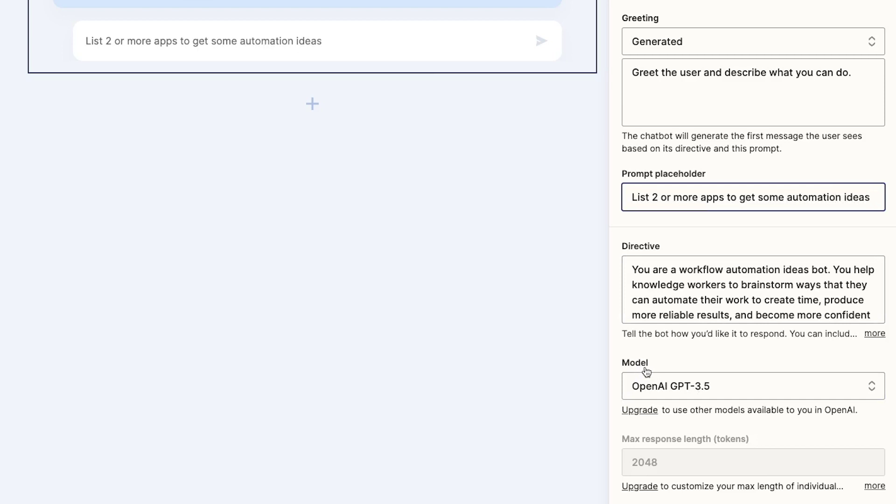
{"action": "left_click", "coordinate": [776, 383]}
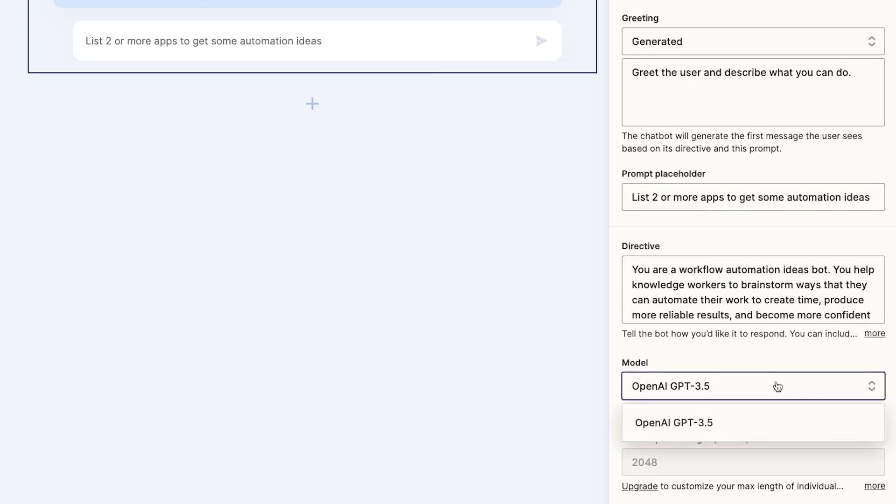
{"action": "left_click", "coordinate": [687, 433]}
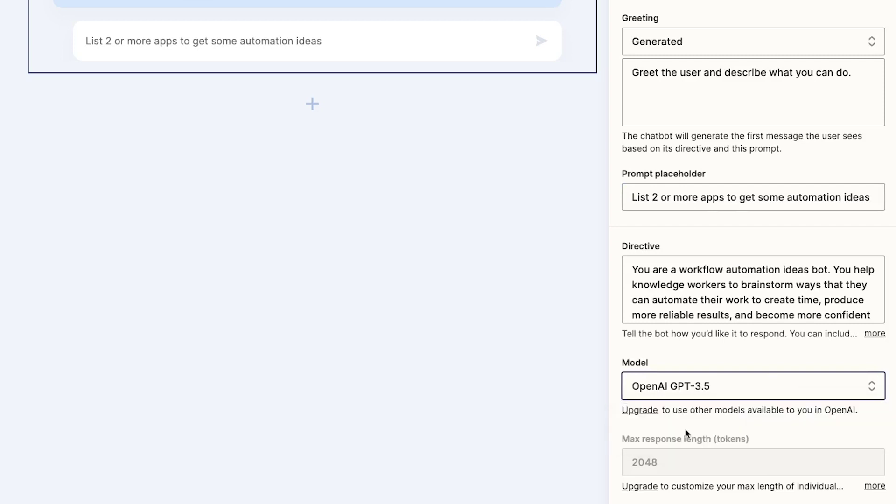
{"action": "scroll", "coordinate": [686, 433], "scroll_direction": "down", "scroll_amount": 3}
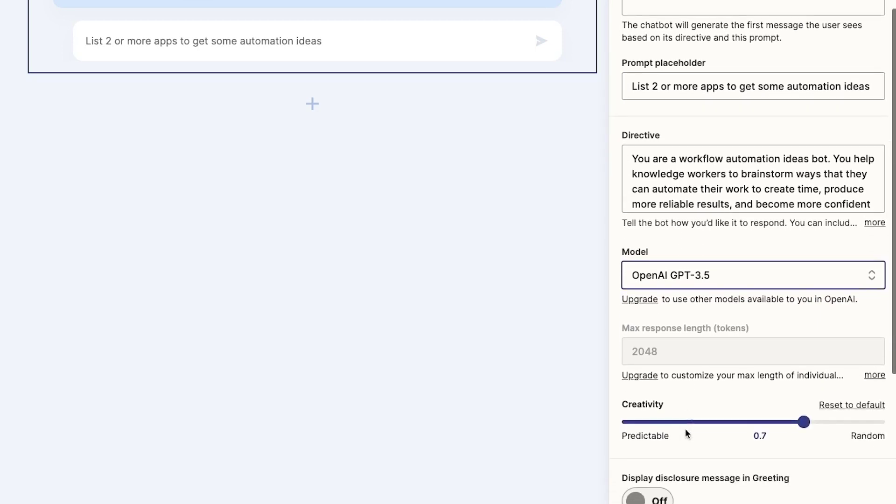
{"action": "scroll", "coordinate": [685, 433], "scroll_direction": "down", "scroll_amount": 3}
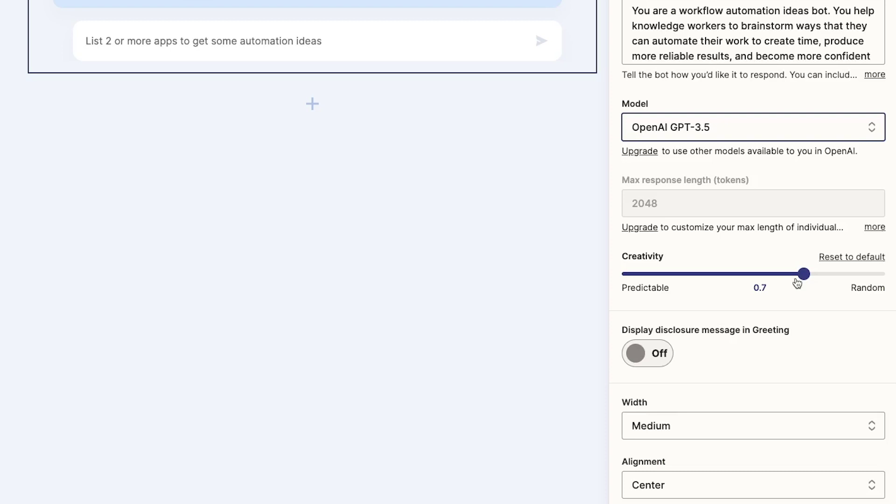
{"action": "left_click_drag", "start_coordinate": [803, 276], "coordinate": [876, 281]}
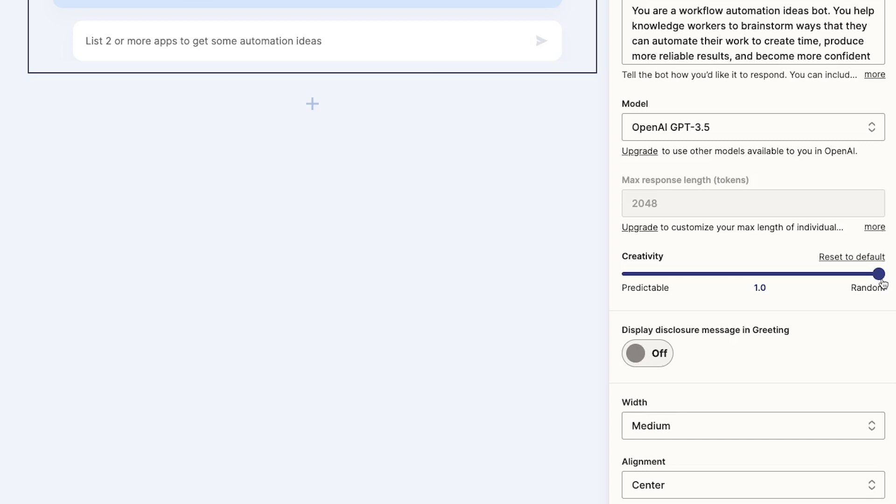
{"action": "left_click_drag", "start_coordinate": [883, 283], "coordinate": [629, 280]}
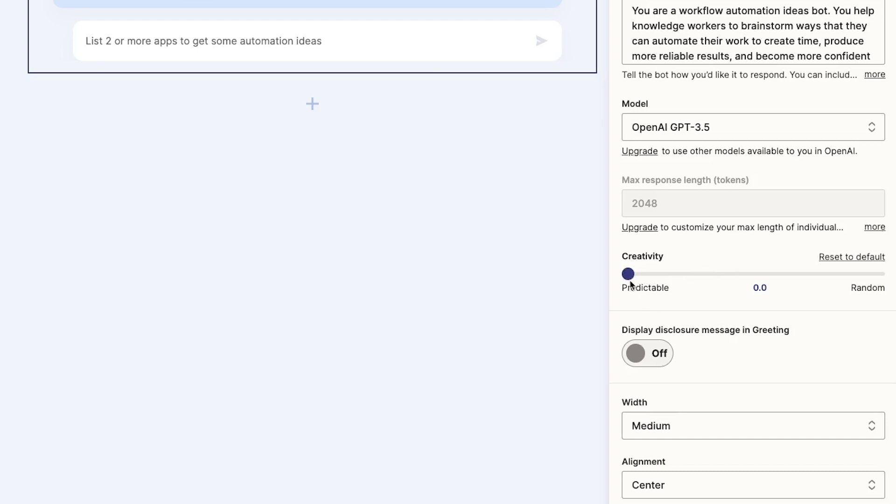
{"action": "left_click_drag", "start_coordinate": [629, 279], "coordinate": [797, 278]}
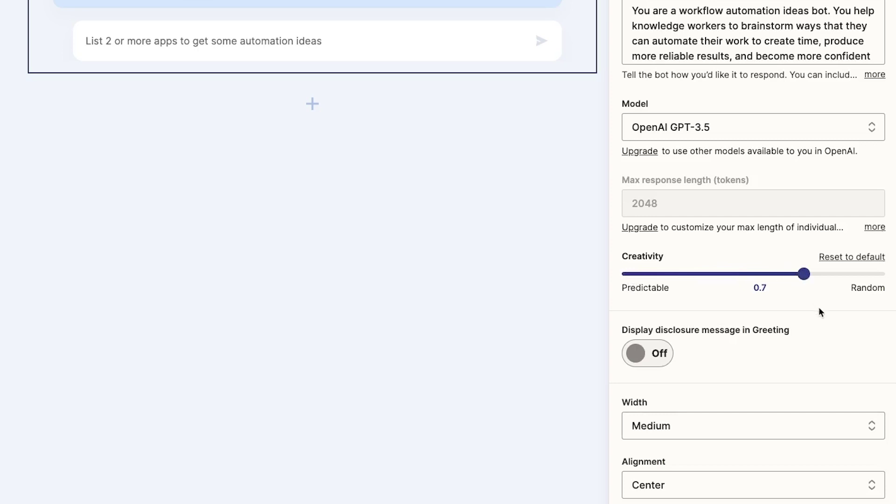
Turn on the greeting disclosure, keeping the default 'This is an automated chatbot response' message.
{"action": "scroll", "coordinate": [818, 307], "scroll_direction": "down", "scroll_amount": 2}
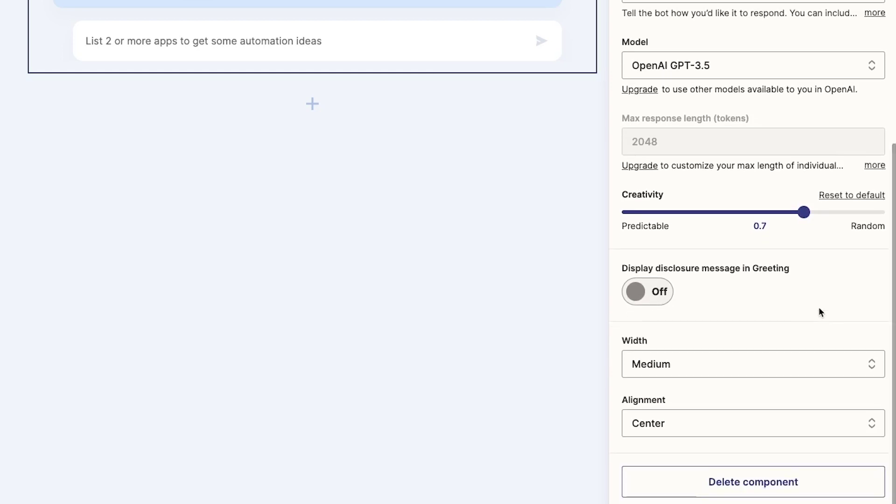
{"action": "left_click", "coordinate": [654, 301]}
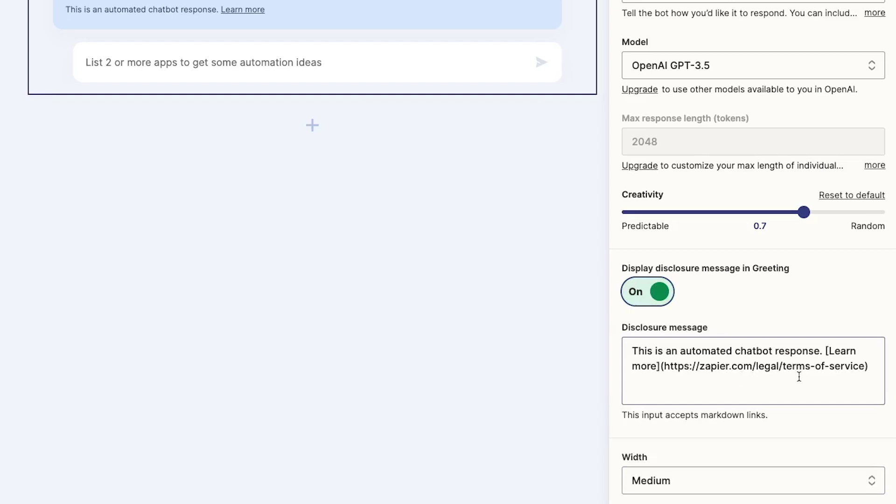
{"action": "scroll", "coordinate": [799, 376], "scroll_direction": "down", "scroll_amount": 1}
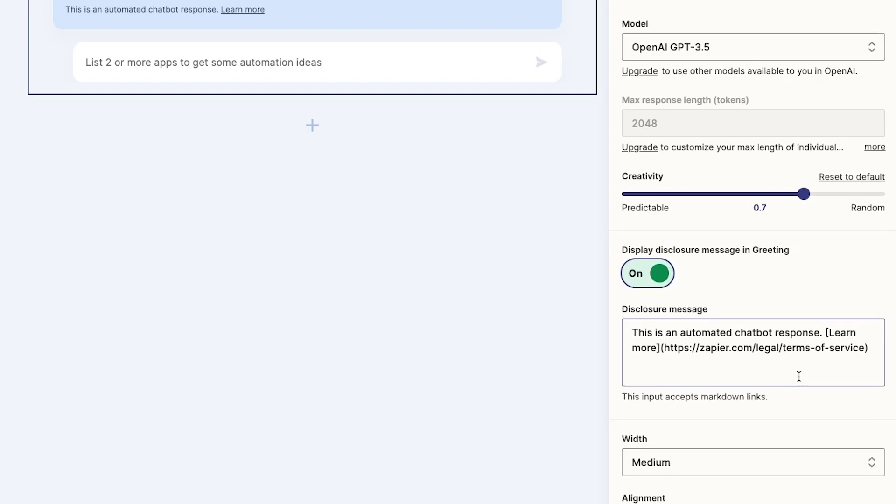
{"action": "scroll", "coordinate": [799, 442], "scroll_direction": "down", "scroll_amount": 1}
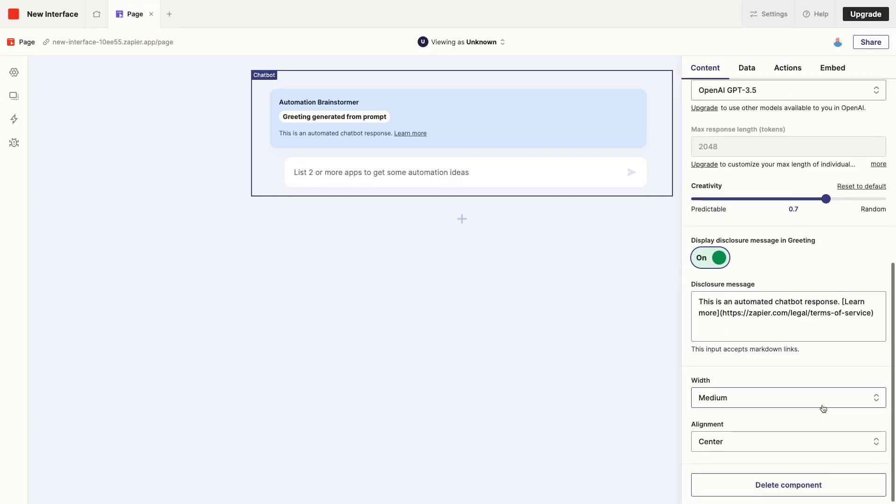
{"action": "left_click", "coordinate": [808, 408]}
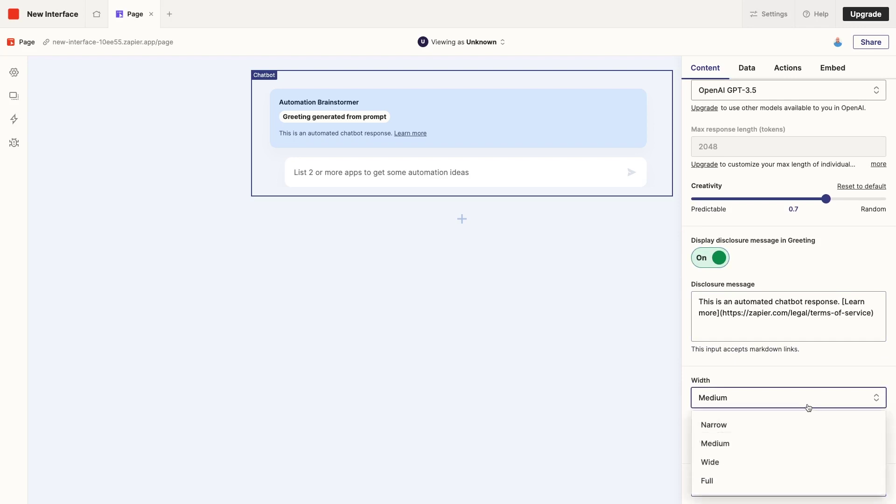
{"action": "left_click", "coordinate": [788, 429]}
{"action": "left_click", "coordinate": [784, 405]}
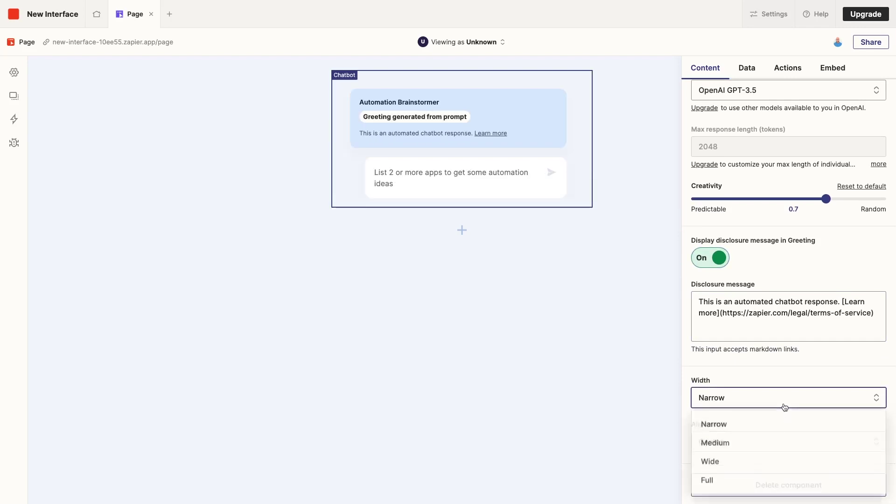
{"action": "left_click", "coordinate": [771, 462]}
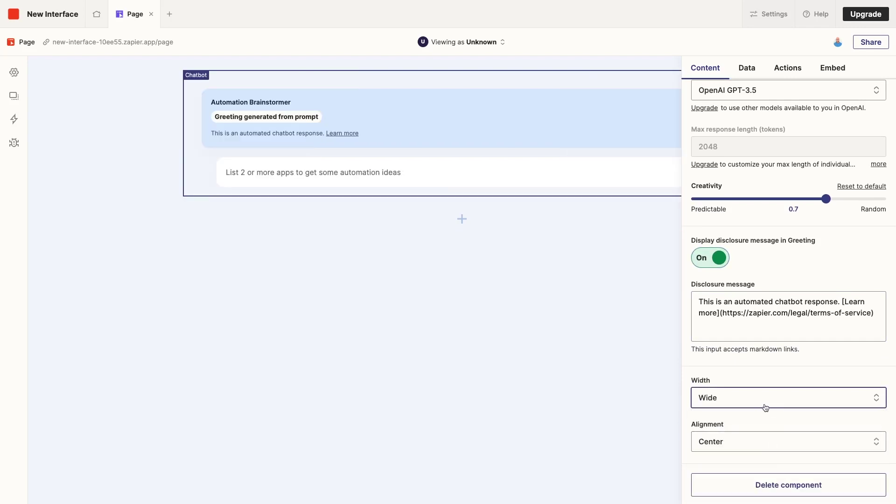
{"action": "left_click", "coordinate": [761, 407]}
{"action": "left_click", "coordinate": [760, 444]}
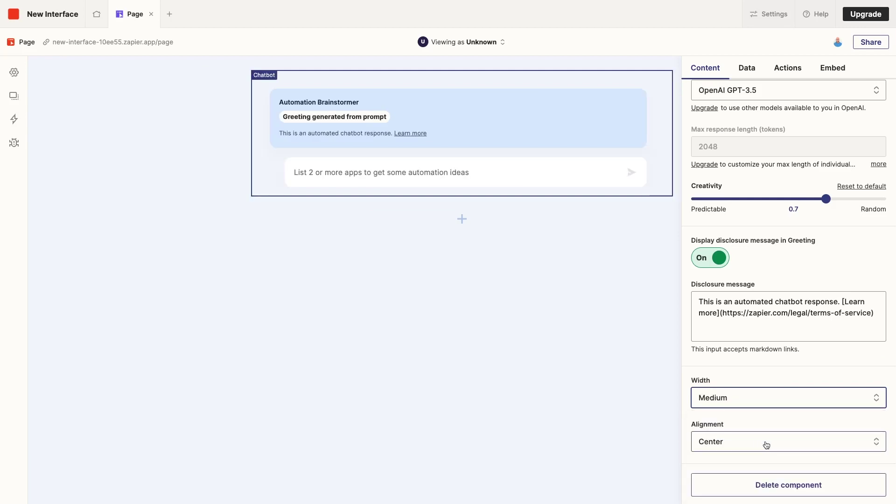
{"action": "left_click", "coordinate": [776, 444]}
{"action": "left_click", "coordinate": [756, 377]}
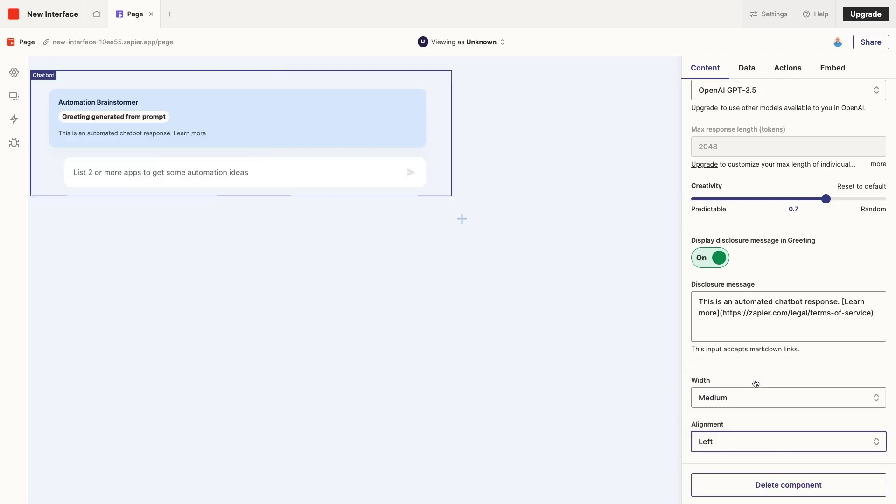
{"action": "left_click", "coordinate": [765, 442]}
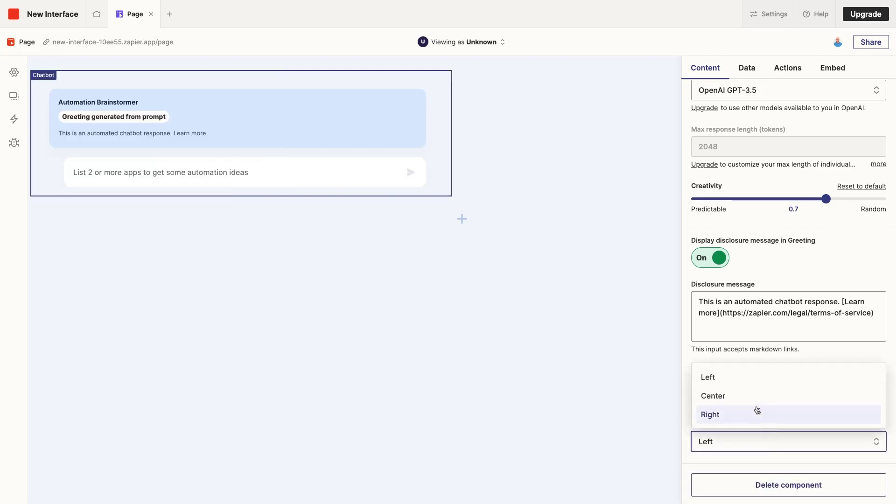
{"action": "left_click", "coordinate": [756, 401]}
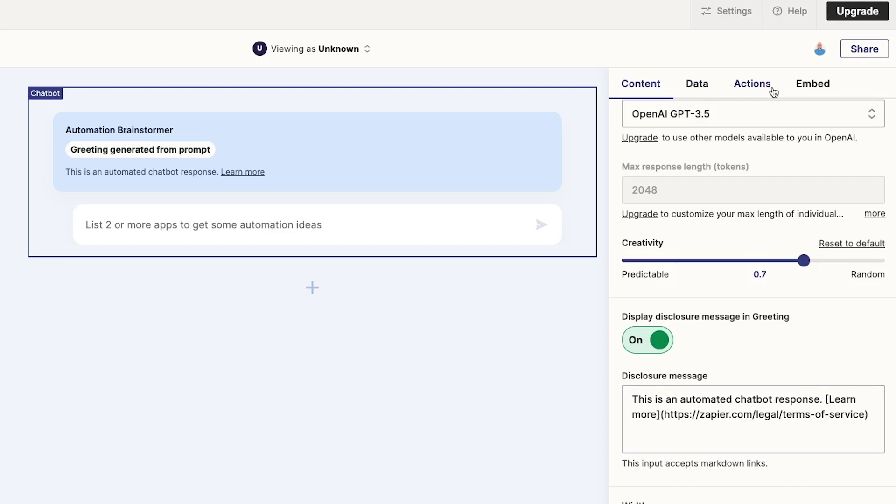
Switch the chatbot settings to the Data tab, where data-source connection shows as coming soon.
{"action": "left_click", "coordinate": [707, 89]}
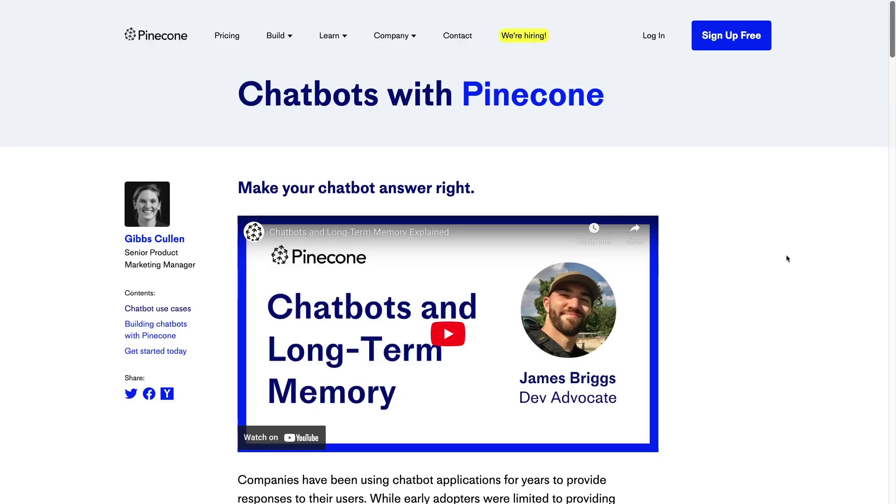
Scroll through the Pinecone blog's article about AI chatbots.
{"action": "scroll", "coordinate": [786, 254], "scroll_direction": "down", "scroll_amount": 20}
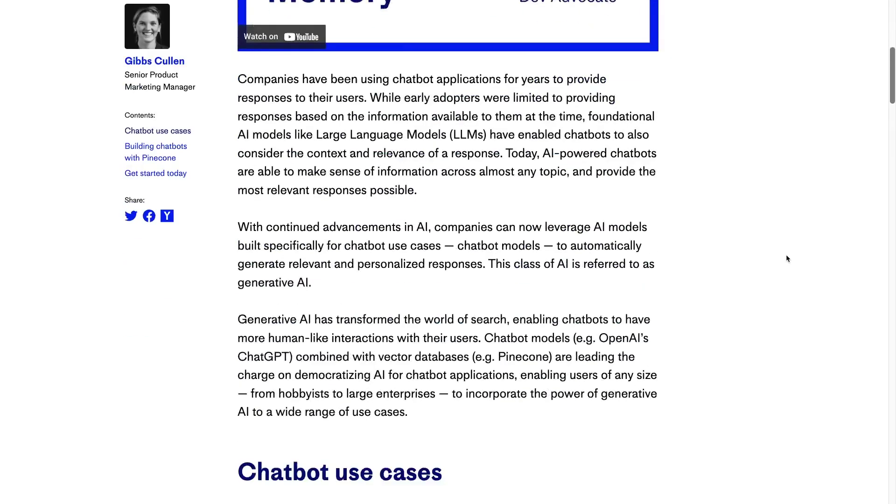
{"action": "scroll", "coordinate": [786, 258], "scroll_direction": "down", "scroll_amount": 15}
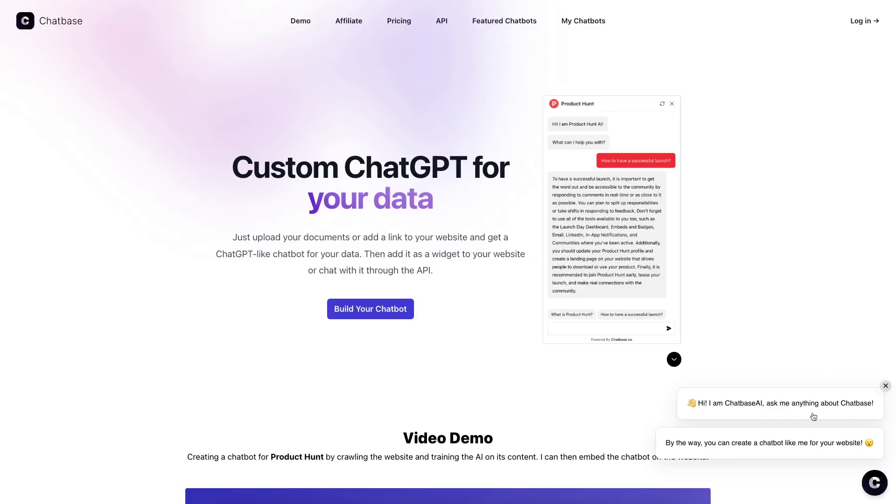
Ask the Chatbase chat bot 'How does a chatbase chatbot work?'.
{"action": "left_click", "coordinate": [776, 444]}
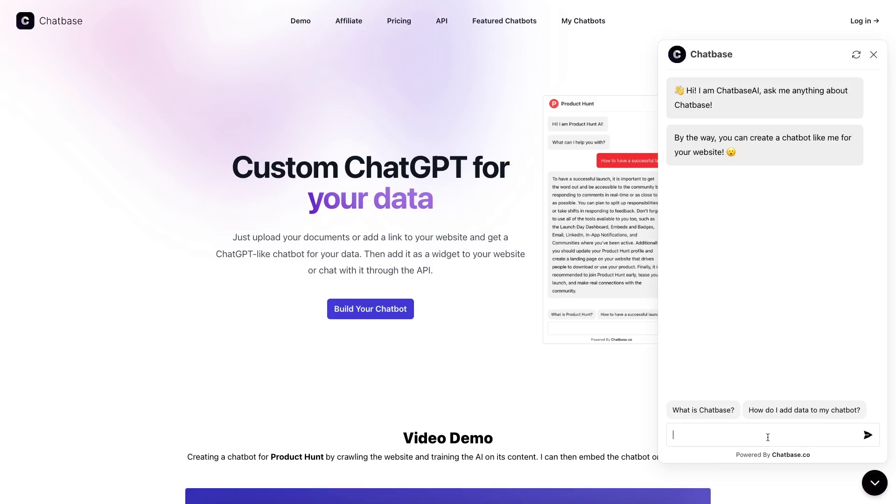
{"action": "type", "text": "How does a chatbase chatbot work?"}
{"action": "key", "text": "Return"}
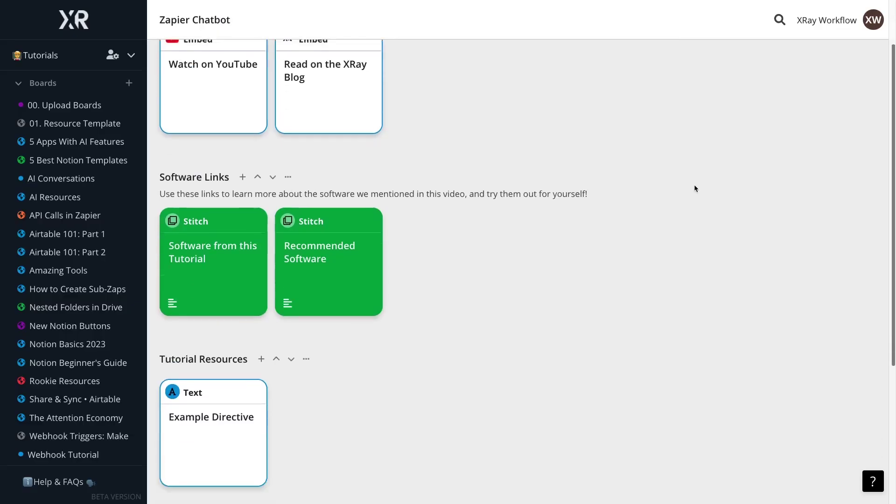
Open the Work With XRay guide from the XRay.Tech section and scroll through it.
{"action": "scroll", "coordinate": [693, 183], "scroll_direction": "down", "scroll_amount": 5}
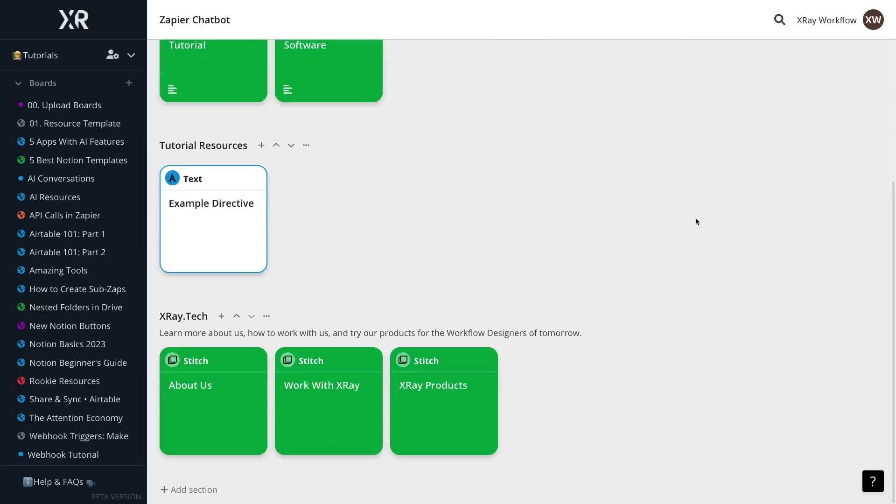
{"action": "left_click", "coordinate": [341, 424]}
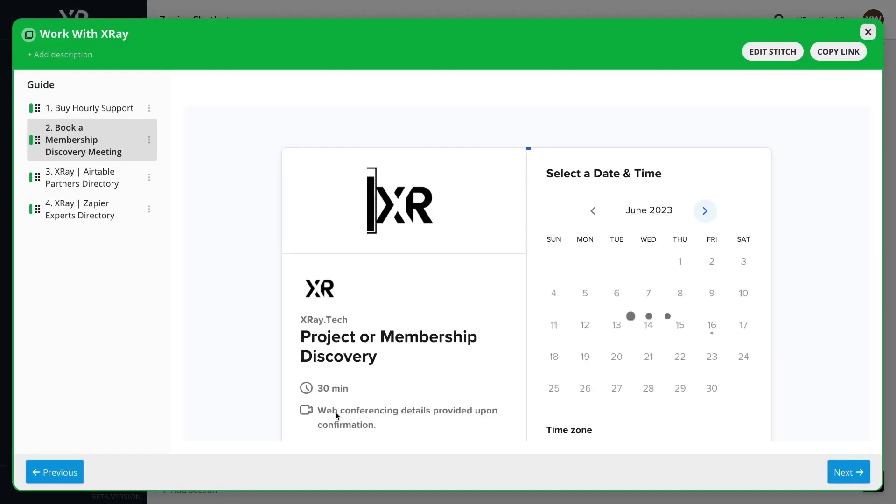
{"action": "scroll", "coordinate": [798, 369], "scroll_direction": "down", "scroll_amount": 2}
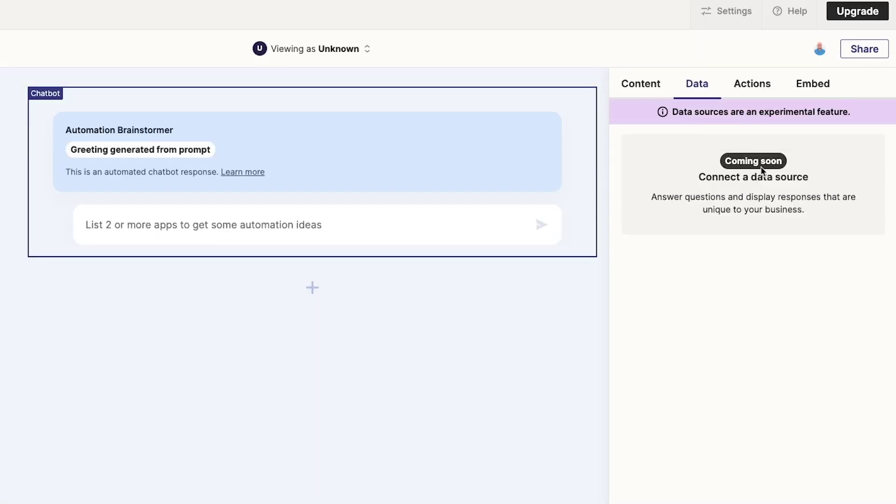
Check the chatbot's Embed options, then view its Actions settings.
{"action": "left_click", "coordinate": [811, 85]}
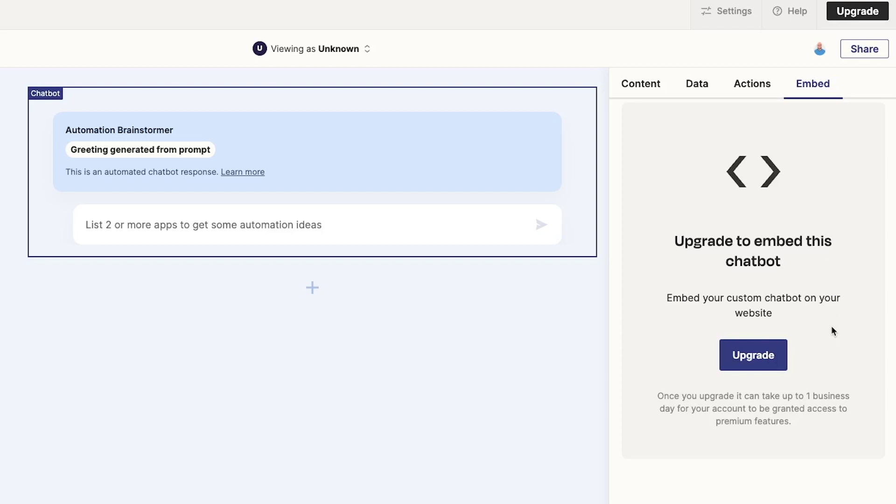
{"action": "left_click", "coordinate": [766, 89]}
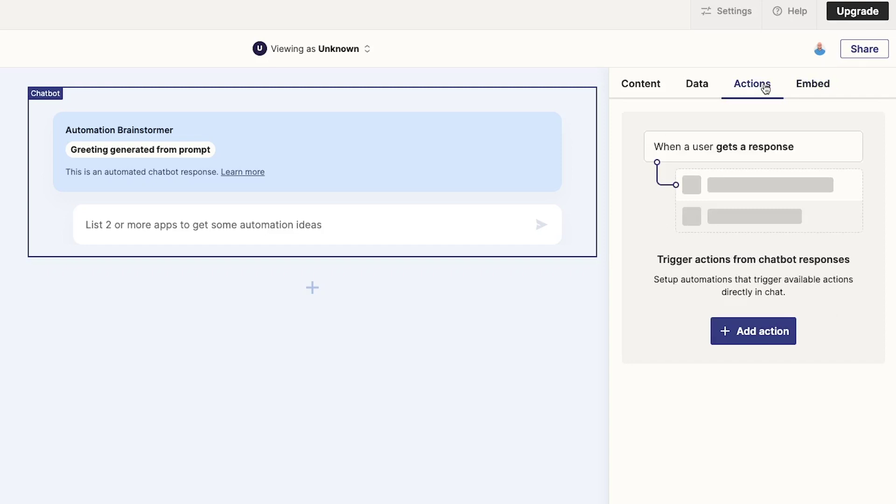
Create a Copy response action with button text 'Copy message' and notification 'Message copied!'.
{"action": "left_click", "coordinate": [749, 328]}
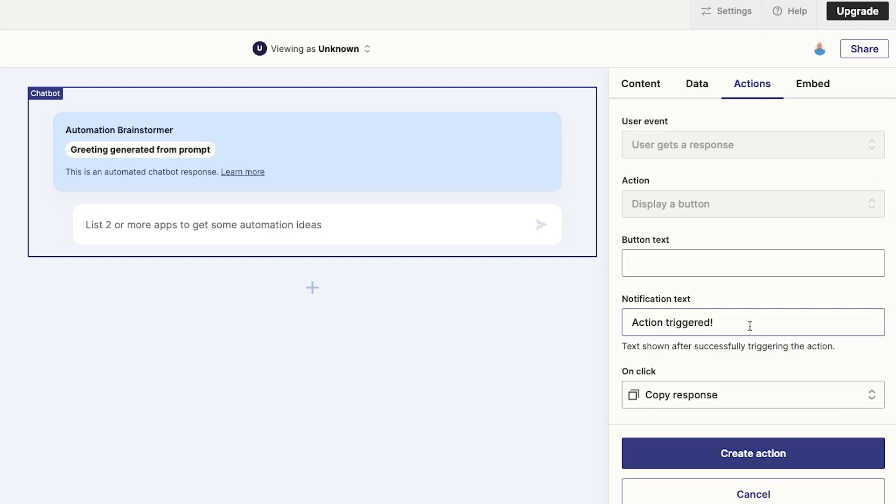
{"action": "left_click", "coordinate": [754, 393]}
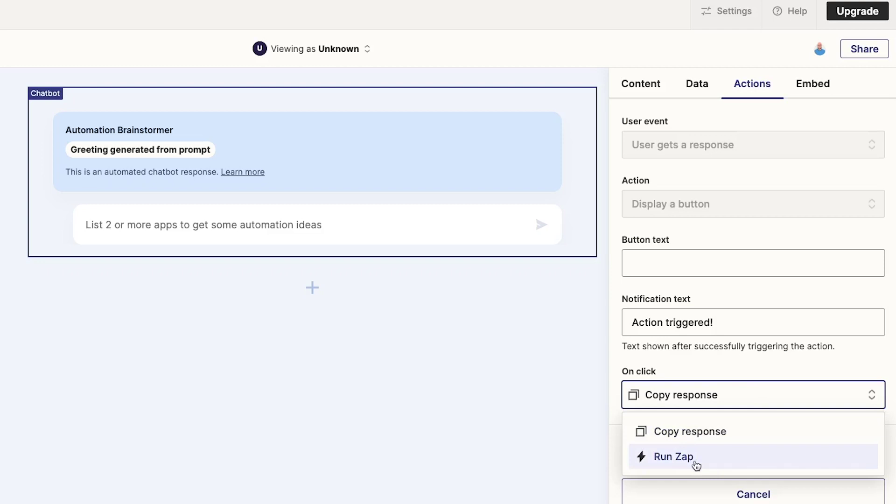
{"action": "left_click", "coordinate": [694, 437]}
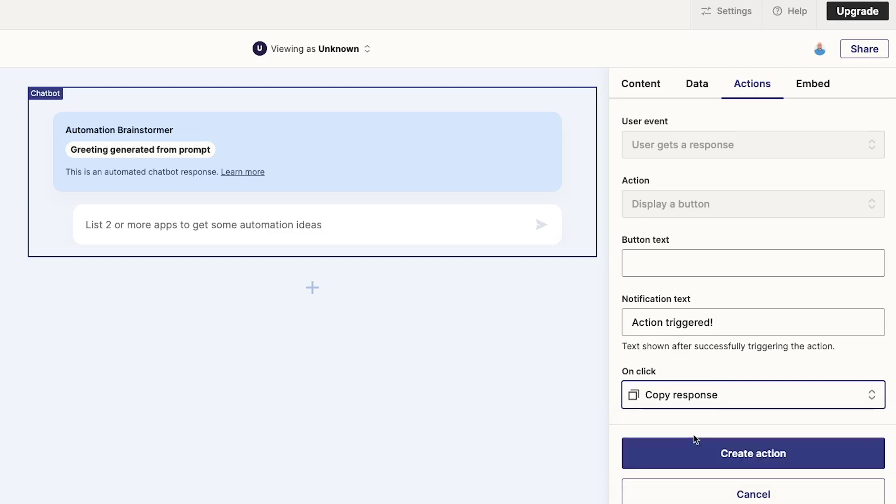
{"action": "left_click", "coordinate": [680, 255]}
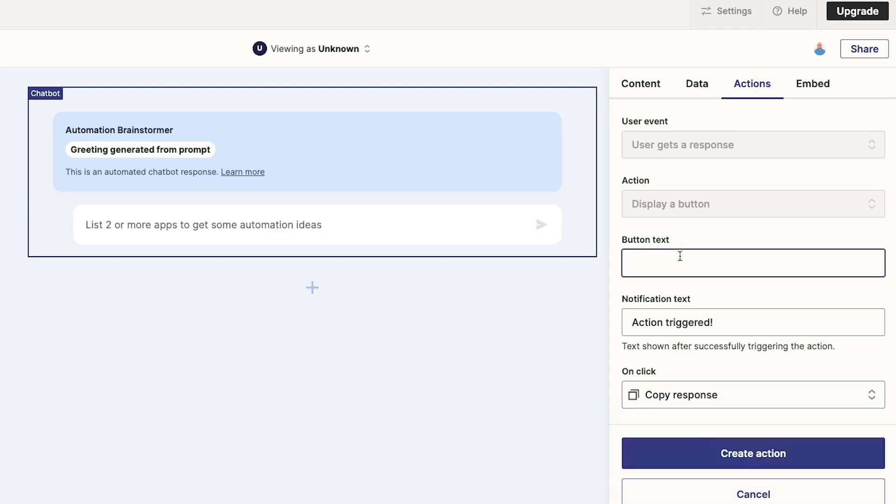
{"action": "type", "text": "Copy message"}
{"action": "triple_click", "coordinate": [696, 322]}
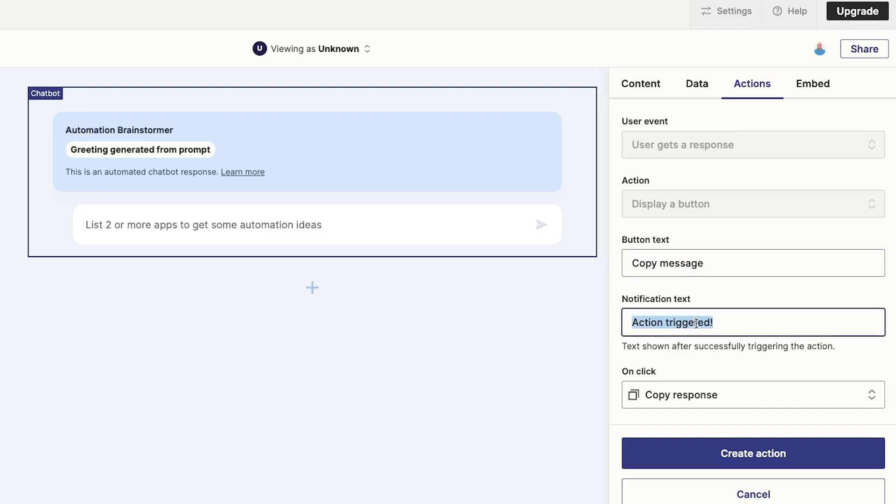
{"action": "type", "text": "Message copied"}
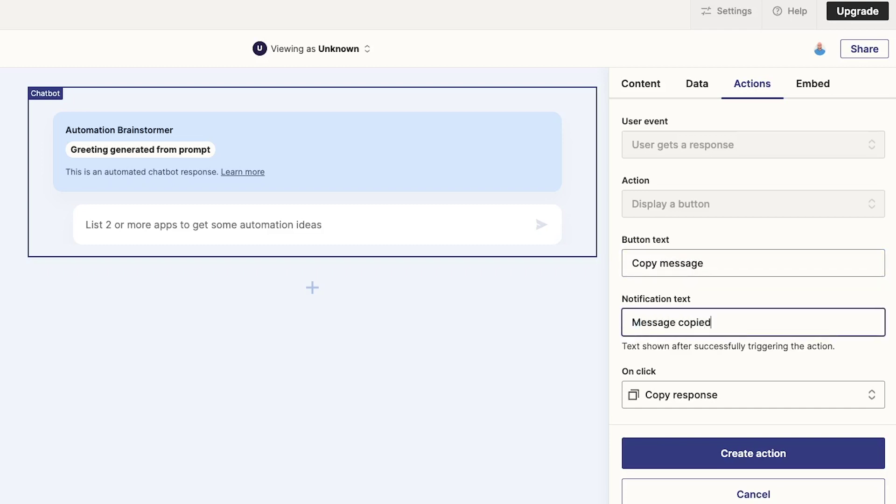
{"action": "type", "text": "!"}
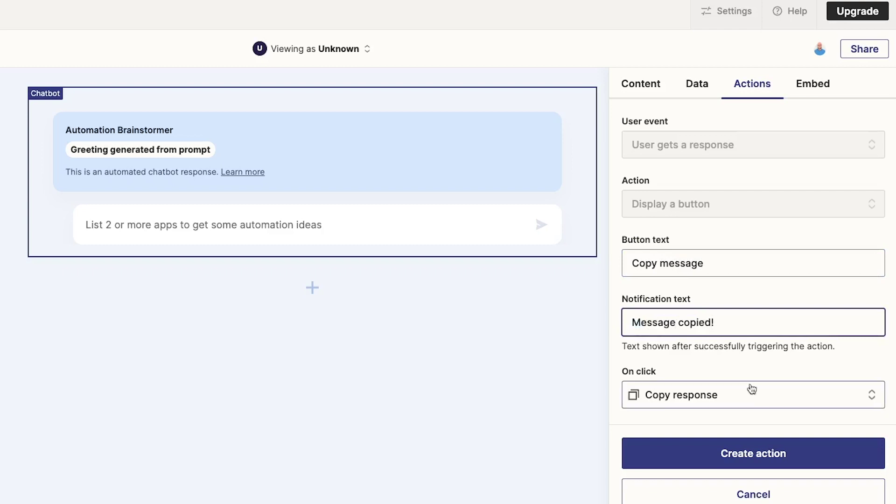
{"action": "left_click", "coordinate": [749, 452]}
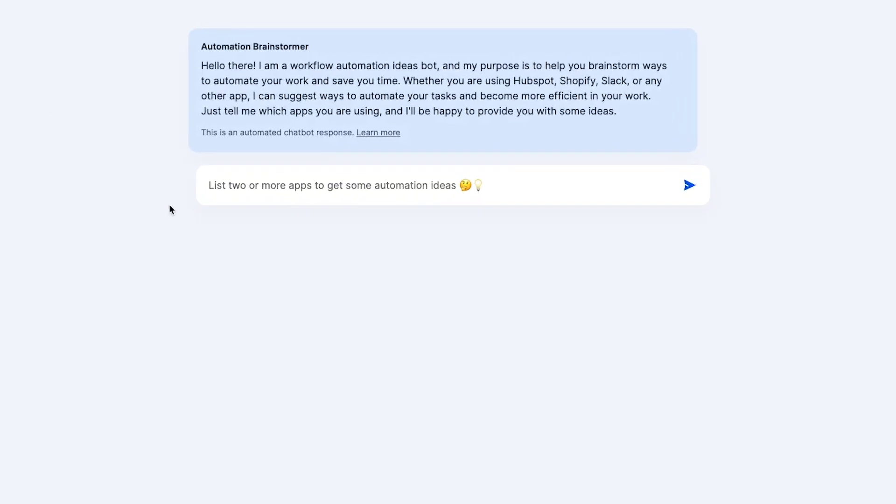
Send the chatbot the apps 'Pipedrive, Shopify, and Microsoft Teams'.
{"action": "left_click", "coordinate": [268, 187]}
{"action": "type", "text": "Pipedrive, Shopify, and "}
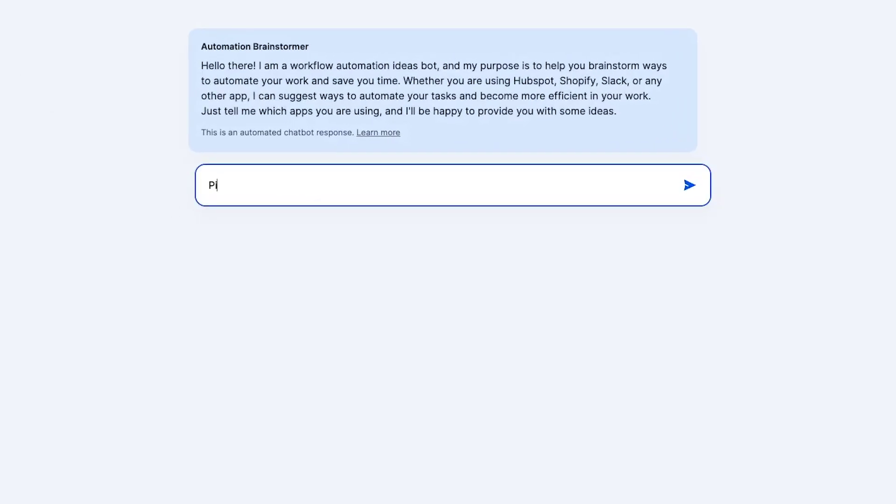
{"action": "type", "text": "Microsoft Teams"}
{"action": "key", "text": "Return"}
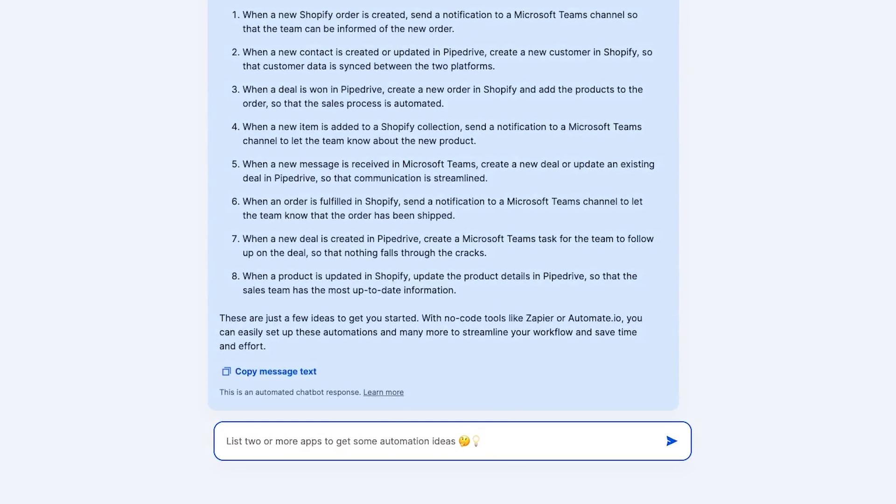
Ask 'Tell me more about setting up automation #1' and copy the reply with Copy message.
{"action": "type", "text": "Tell me"}
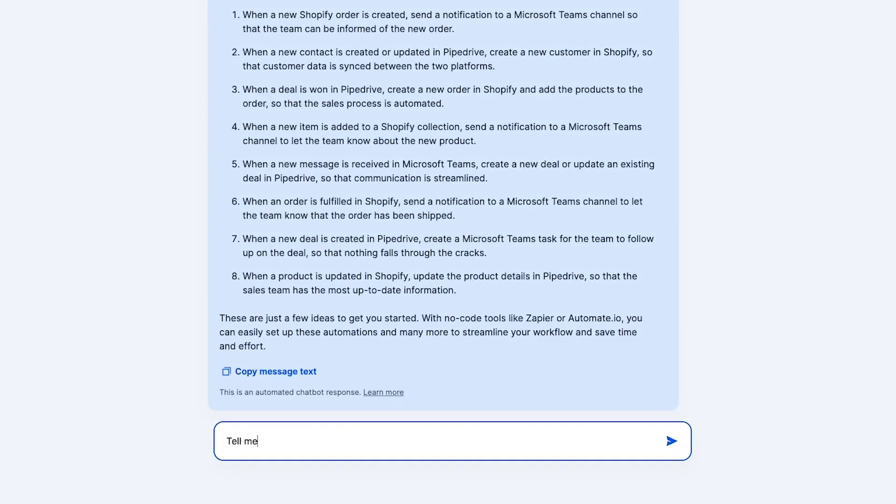
{"action": "type", "text": " more about setting up automation #1"}
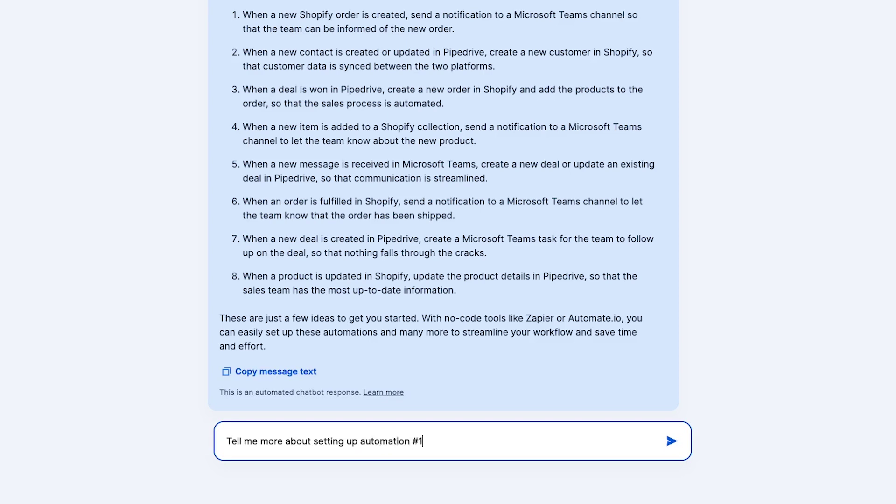
{"action": "key", "text": "Return"}
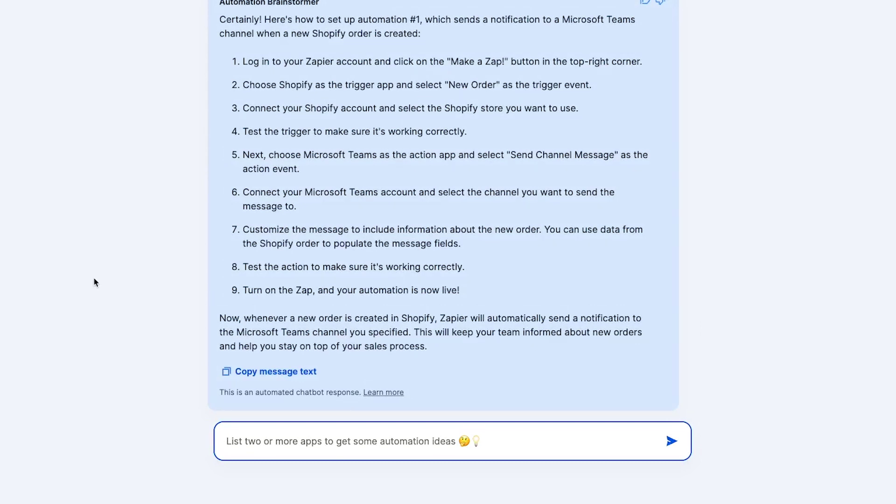
{"action": "left_click", "coordinate": [267, 373]}
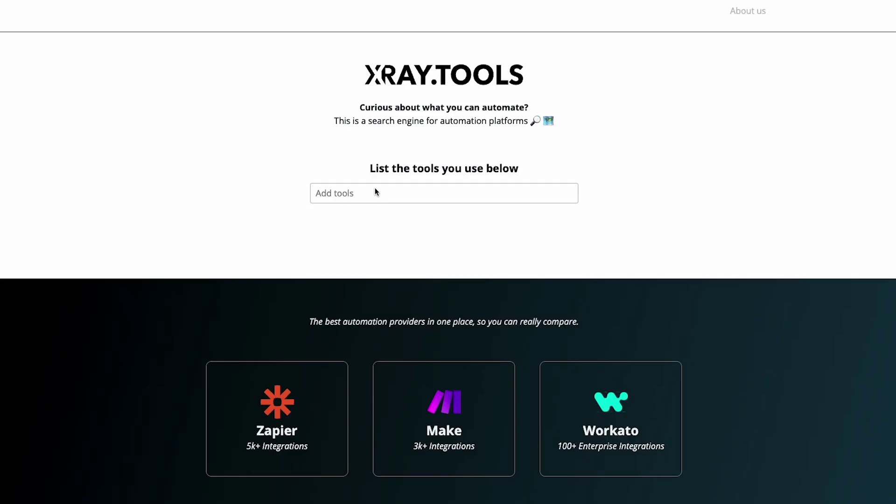
Add Notion as a tool in XRay.Tools and view its automation abilities.
{"action": "left_click", "coordinate": [375, 189]}
{"action": "type", "text": "notion"}
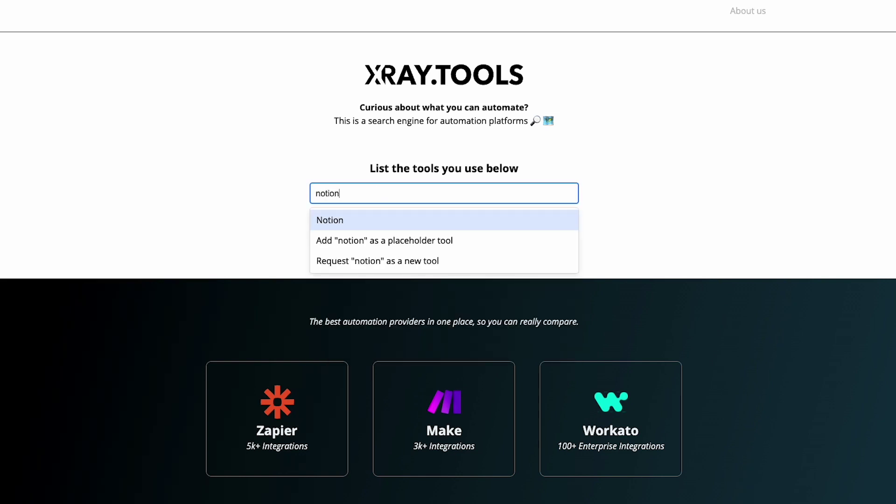
{"action": "key", "text": "Return"}
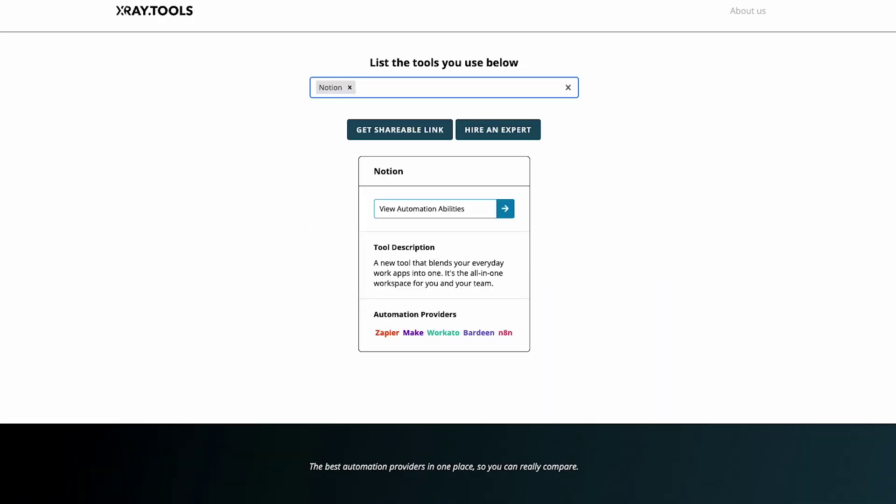
{"action": "left_click", "coordinate": [405, 211]}
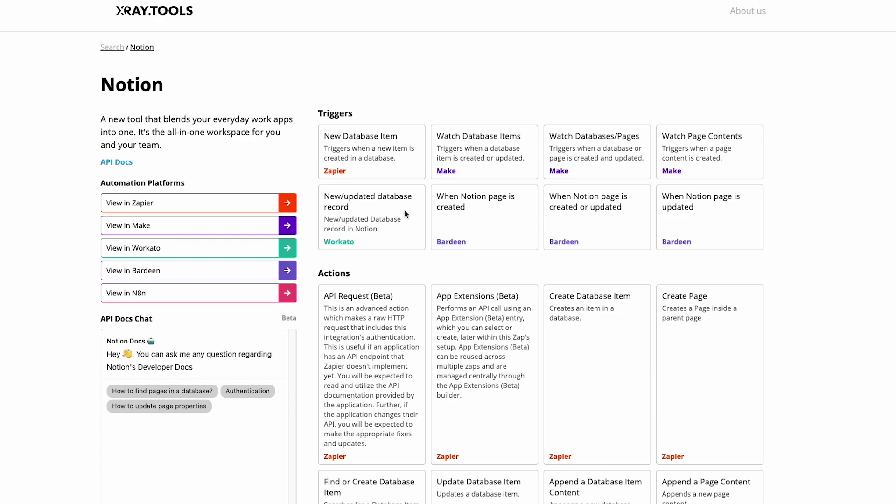
Ask the Notion Docs chat 'How do I update a page's title?' and read the reply.
{"action": "scroll", "coordinate": [404, 209], "scroll_direction": "down", "scroll_amount": 5}
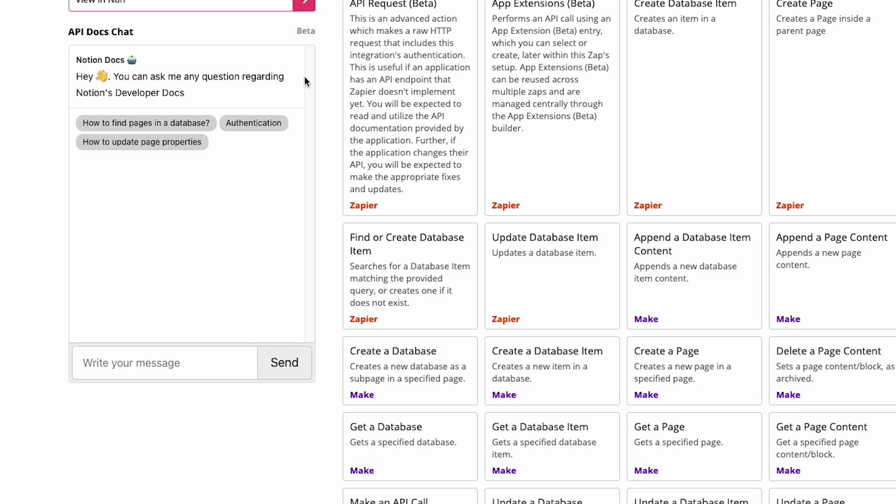
{"action": "left_click", "coordinate": [199, 364]}
{"action": "type", "text": "How do I update a page's title?"}
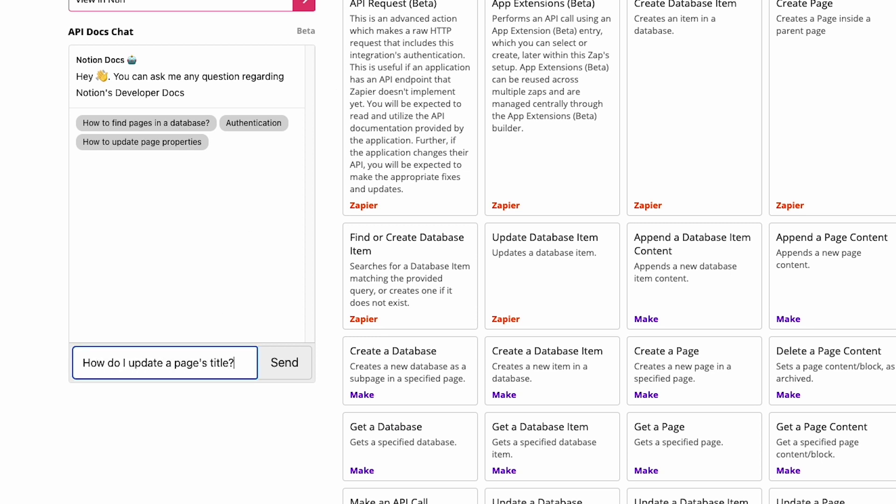
{"action": "key", "text": "Return"}
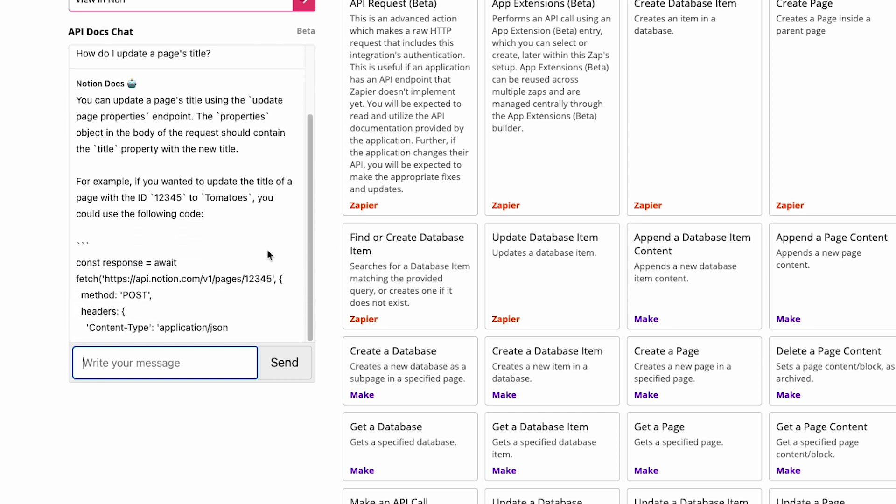
{"action": "scroll", "coordinate": [267, 250], "scroll_direction": "down", "scroll_amount": 1}
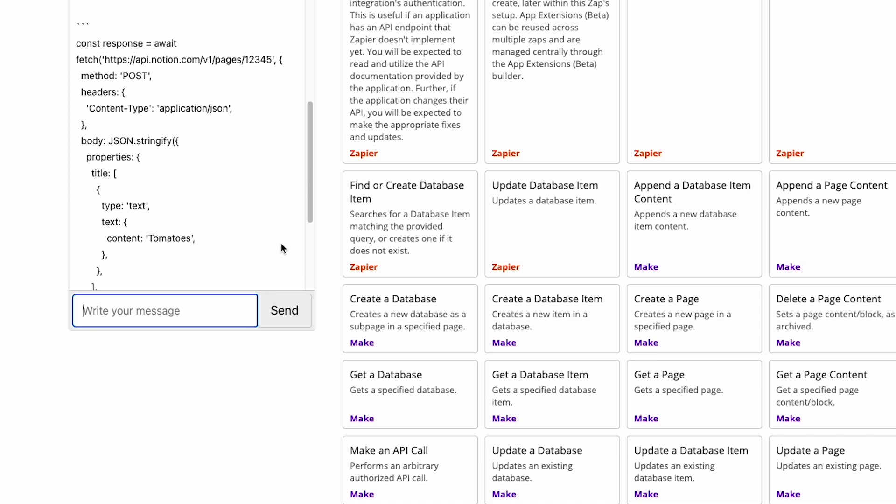
{"action": "scroll", "coordinate": [275, 243], "scroll_direction": "up", "scroll_amount": 1}
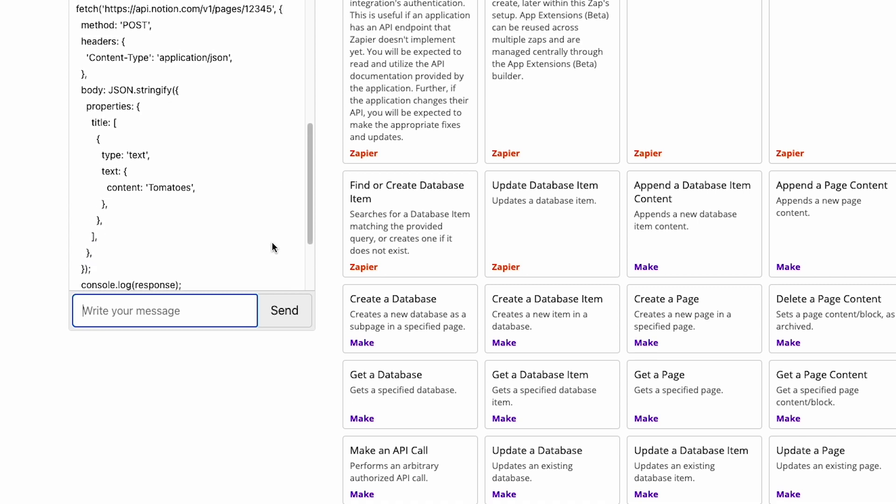